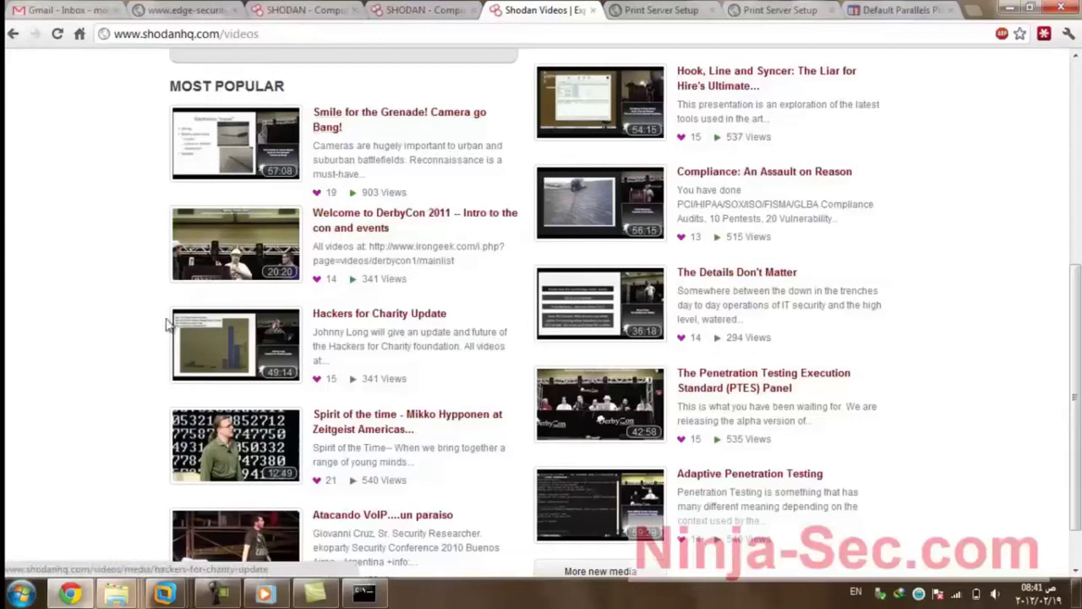
Step: Switch to Maltego Community Edition and create a new graph
click(20, 593)
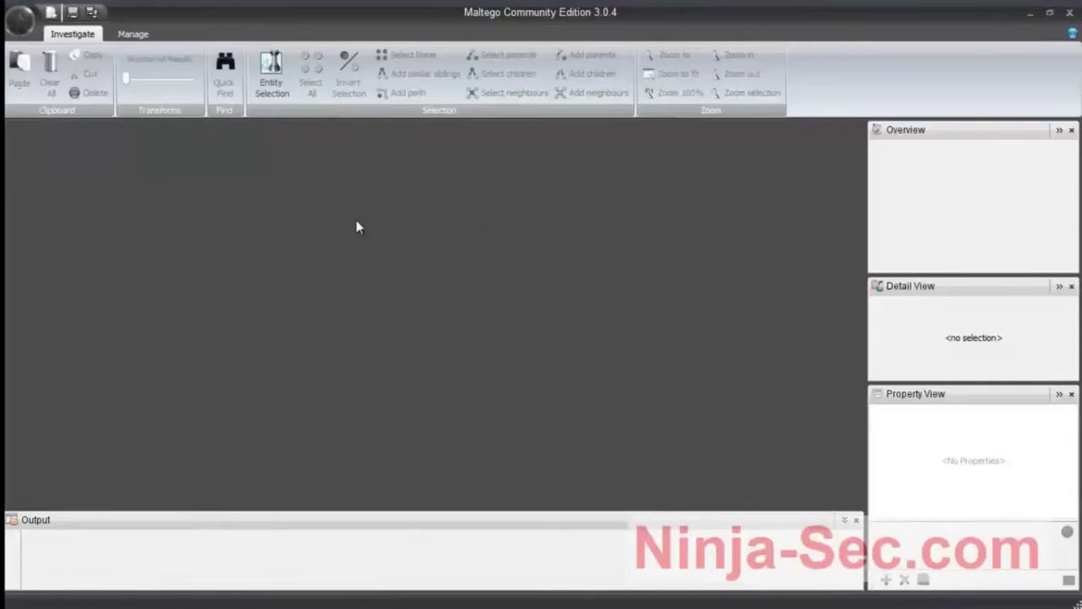
click(18, 25)
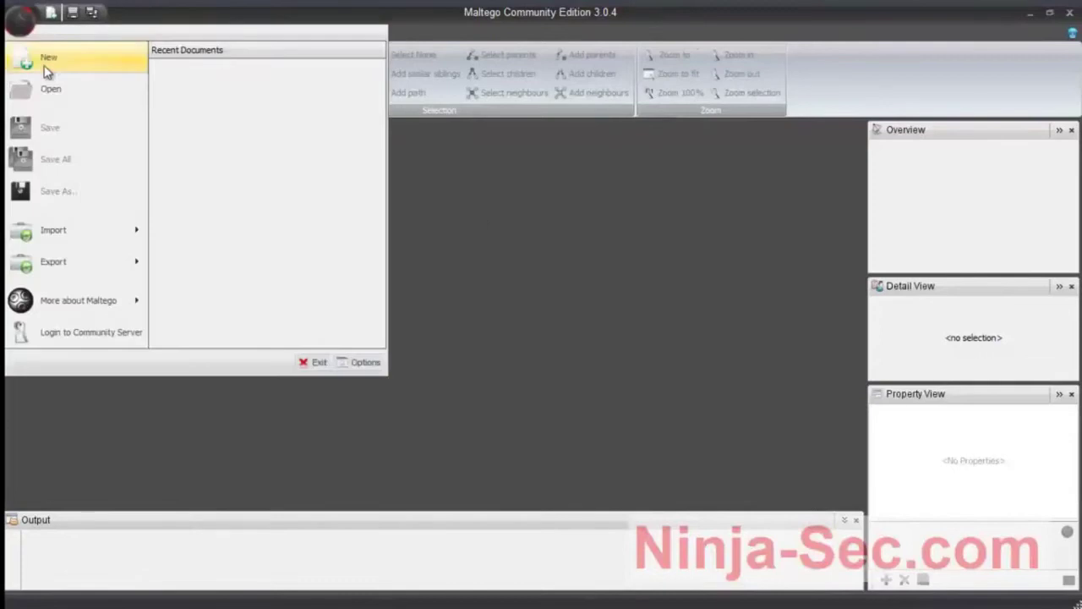
click(88, 74)
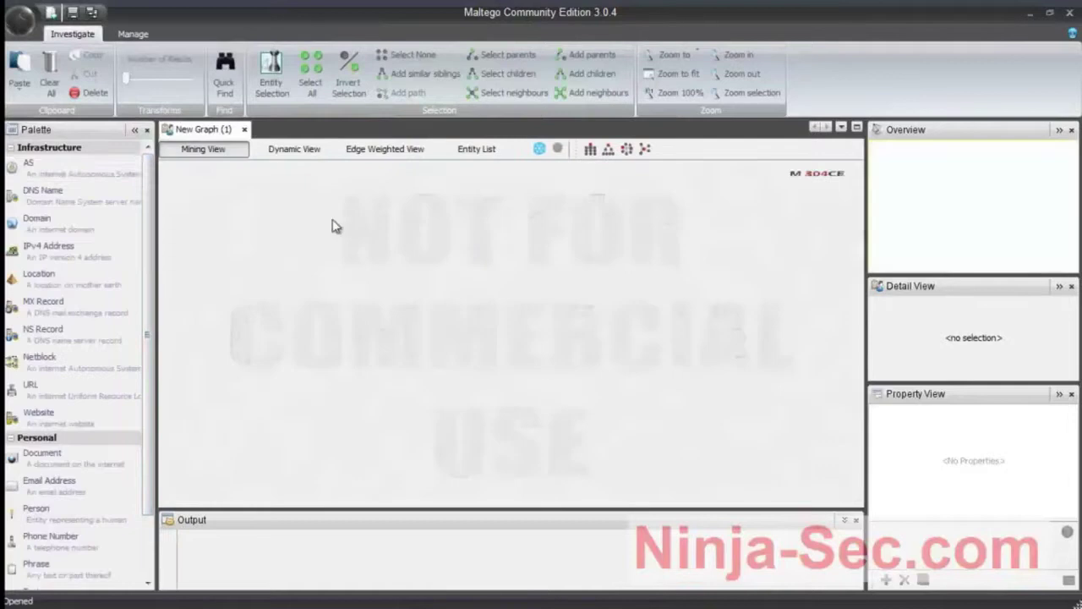
Step: Add a Domain entity to the empty graph and set its name to yahoo.com
drag(51, 222, 356, 235)
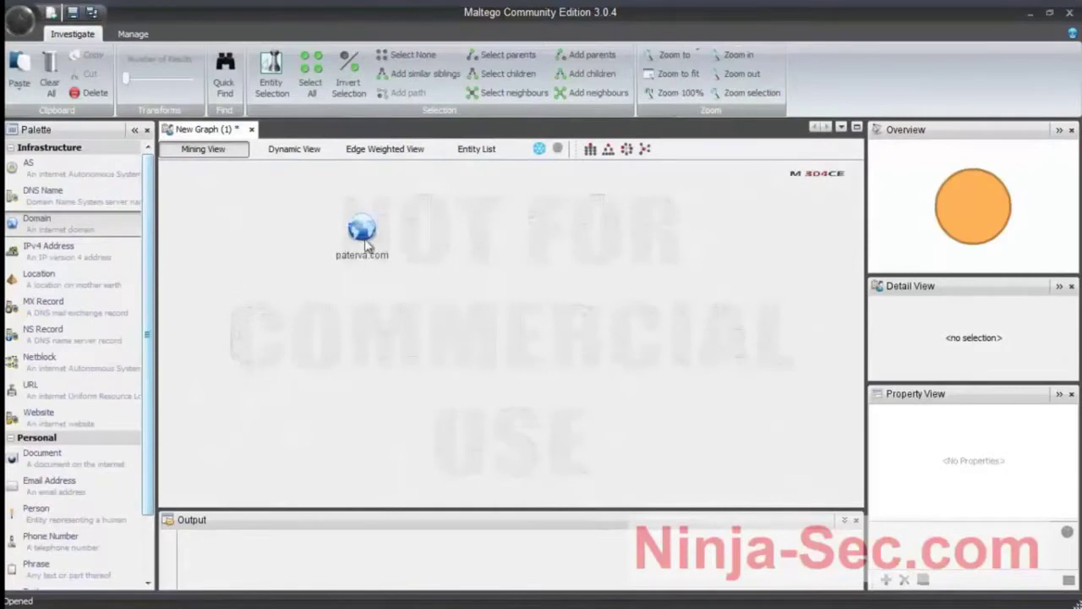
click(371, 262)
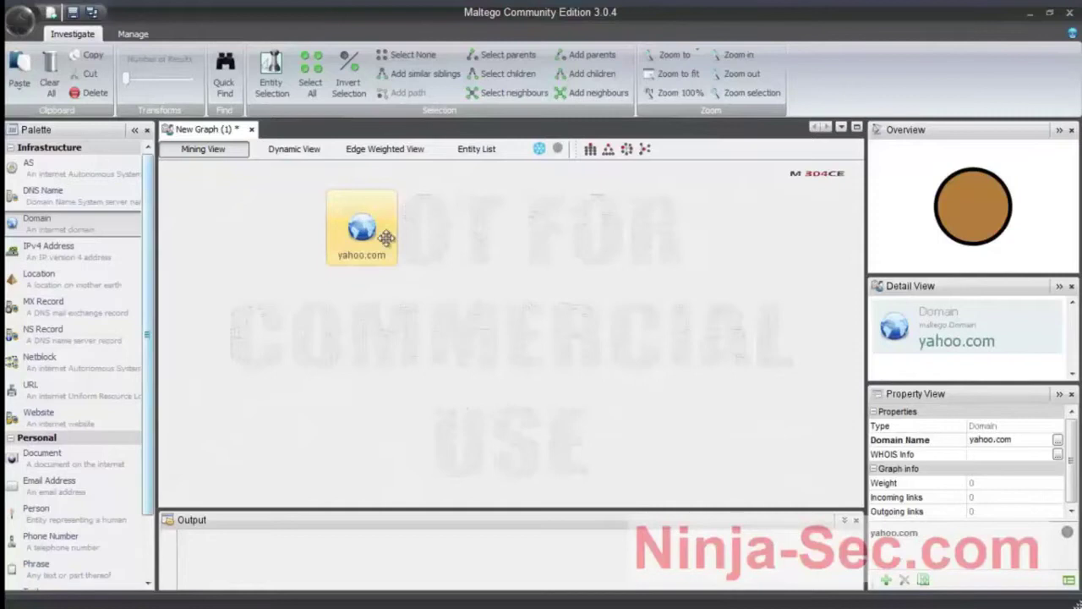
right_click(394, 236)
mouse_move(481, 250)
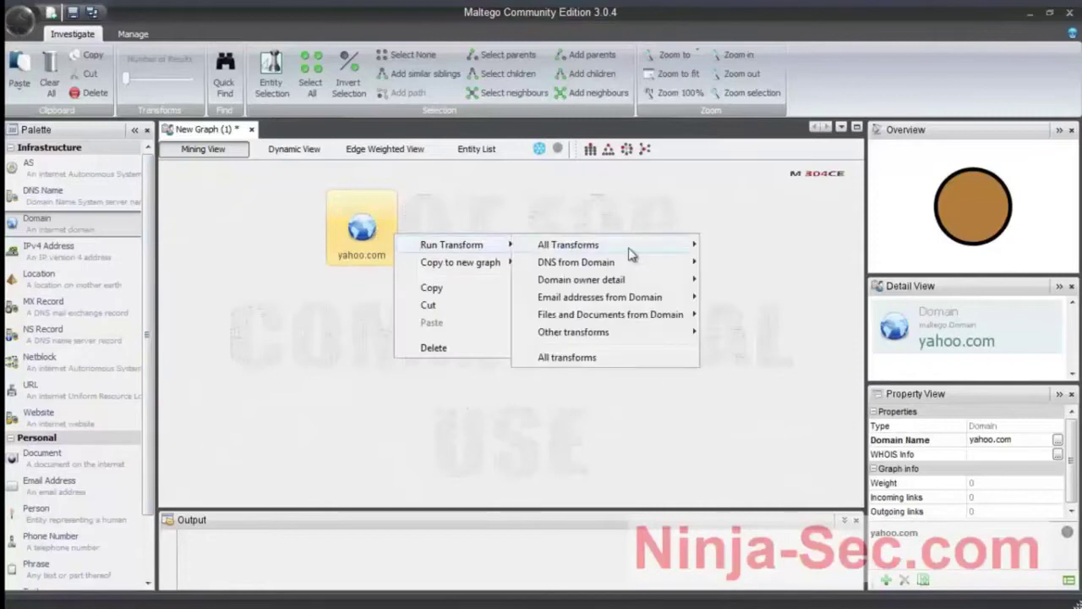
mouse_move(633, 253)
click(786, 538)
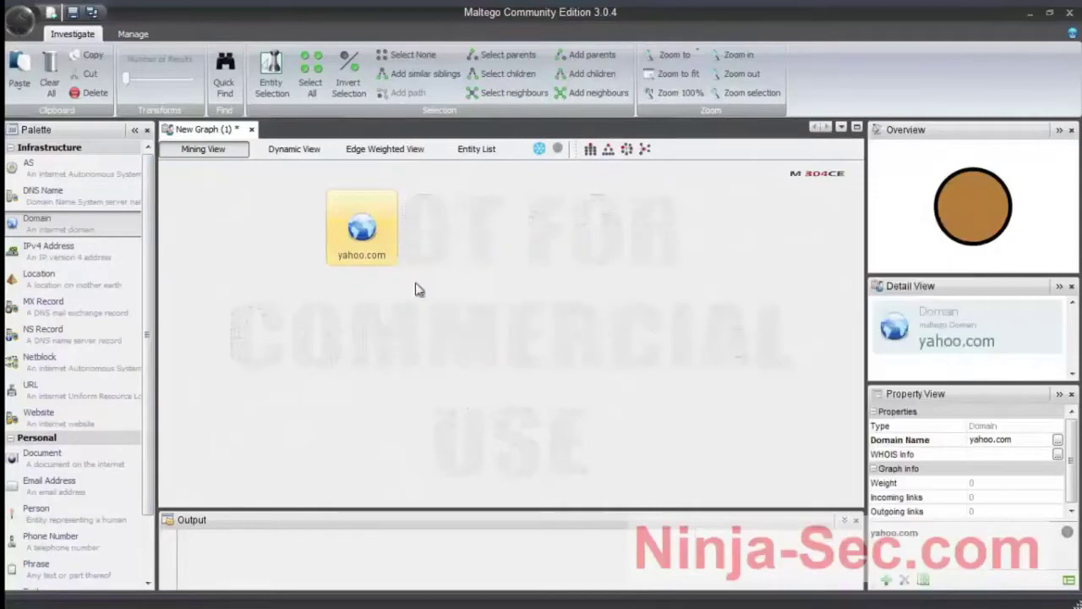
Step: Run all transforms on the yahoo.com domain entity and dismiss the error for the Find other TLDs transform
right_click(352, 238)
mouse_move(448, 248)
mouse_move(565, 249)
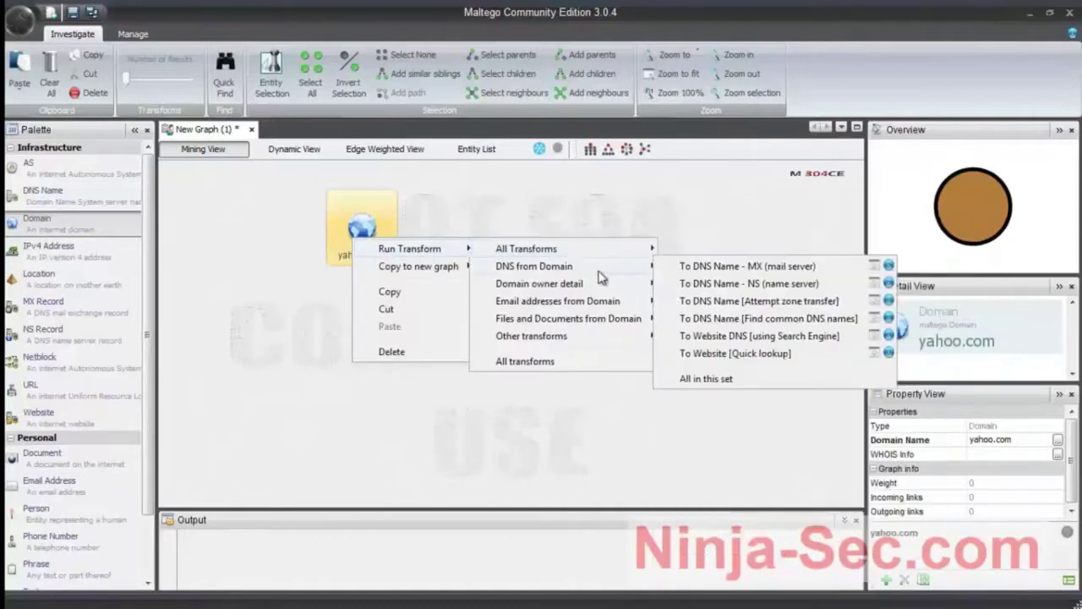
click(709, 598)
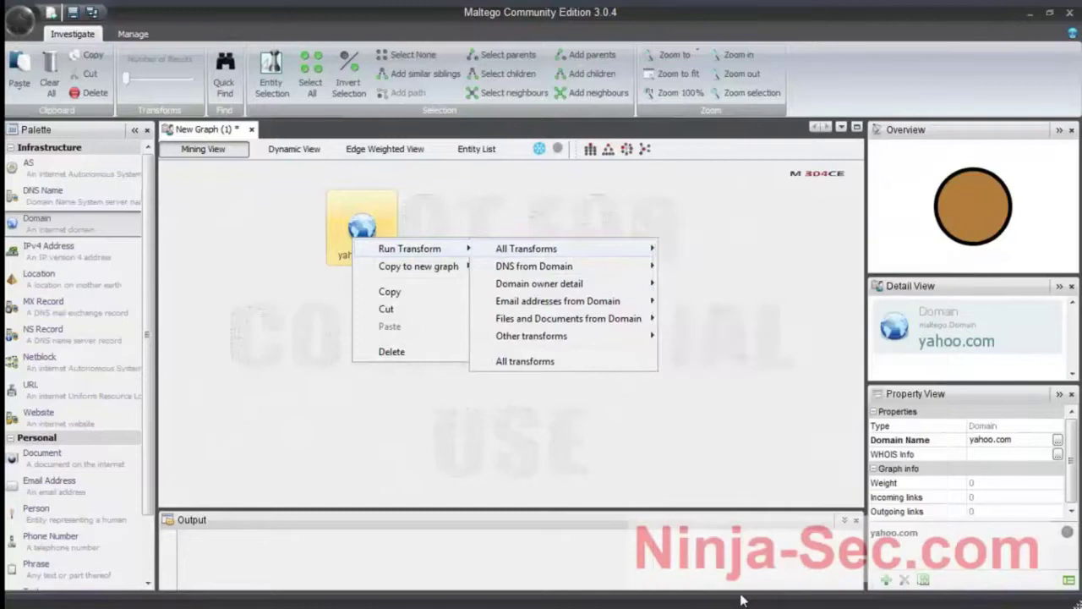
click(486, 349)
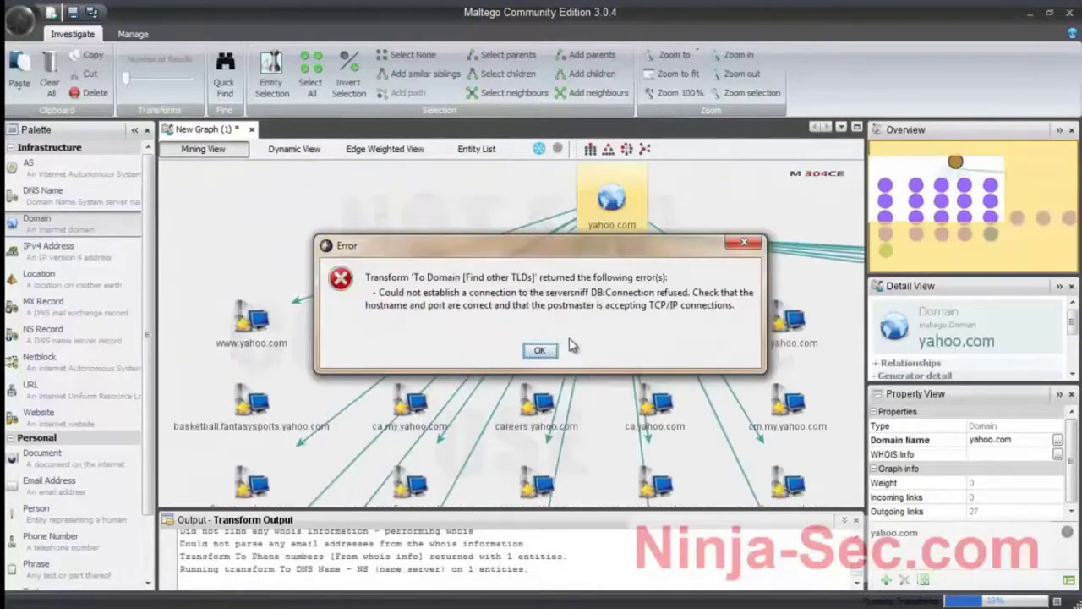
click(540, 350)
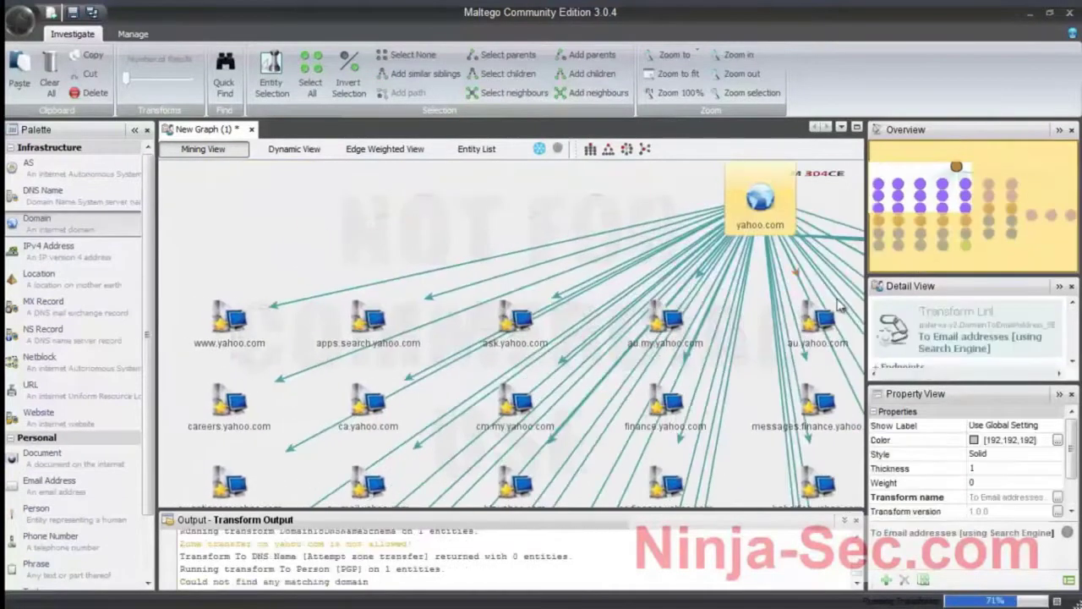
Step: Widen the graph area and examine the entities around yahoo.com and the email transform's line in the output
drag(866, 468, 927, 467)
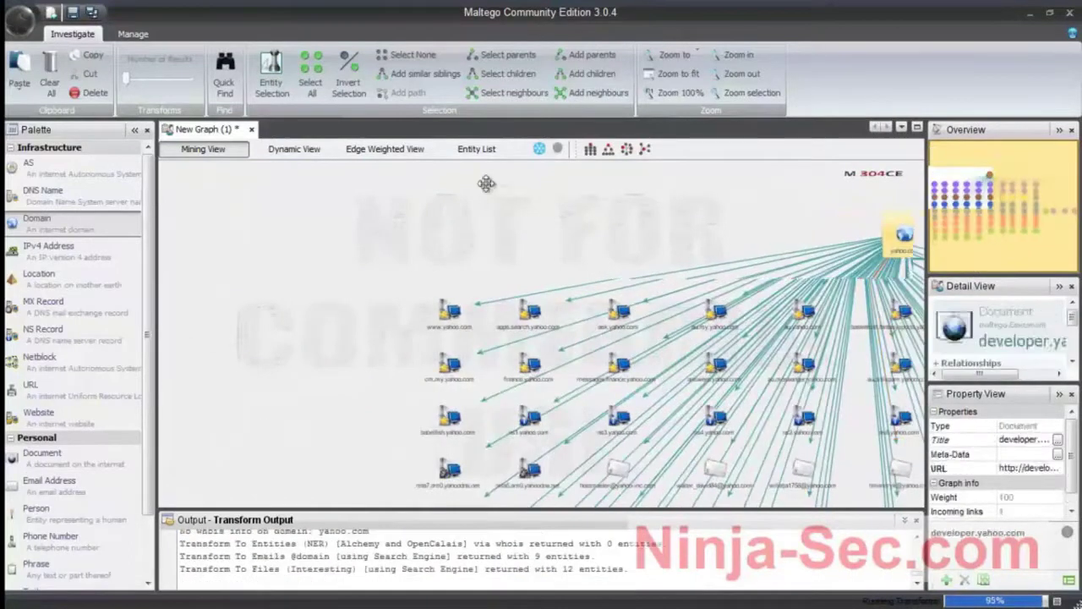
drag(898, 230, 265, 192)
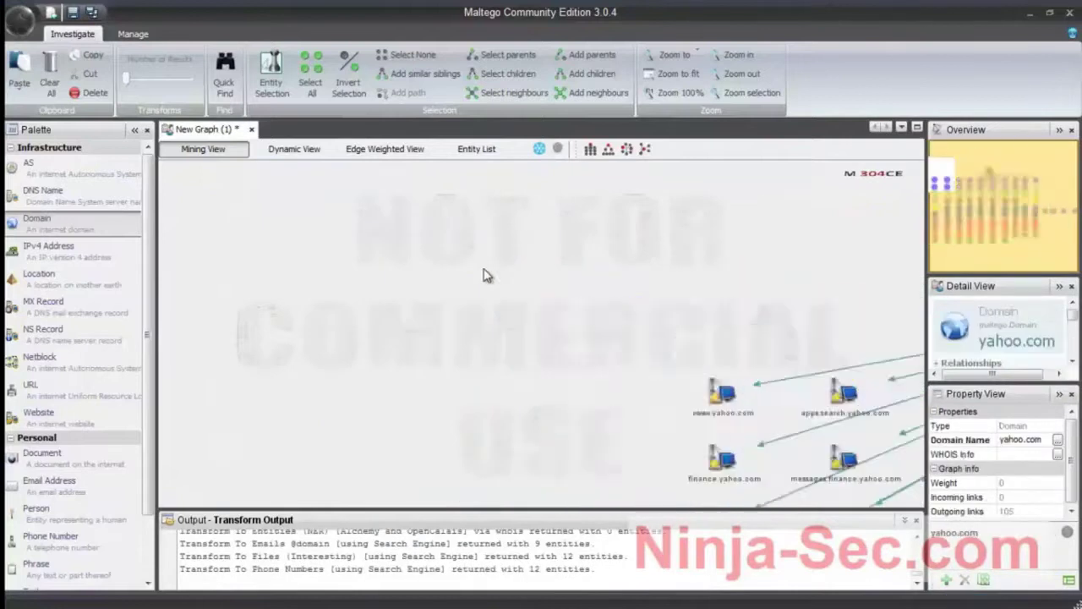
scroll(486, 275, down, 6)
scroll(672, 317, up, 8)
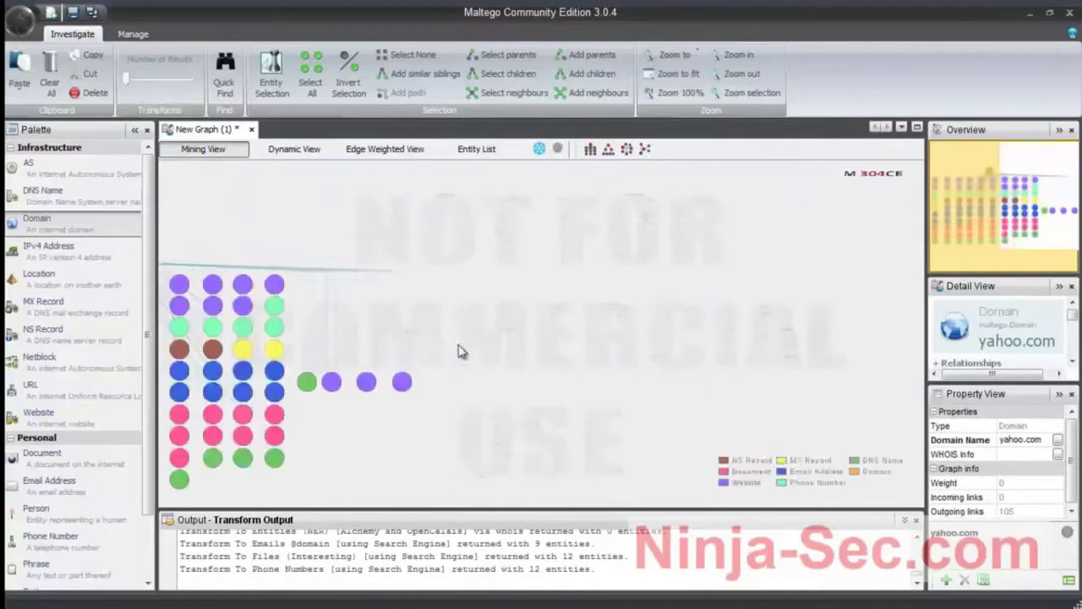
drag(448, 325, 77, 428)
click(355, 488)
drag(221, 436, 692, 337)
scroll(684, 394, up, 4)
scroll(467, 296, down, 4)
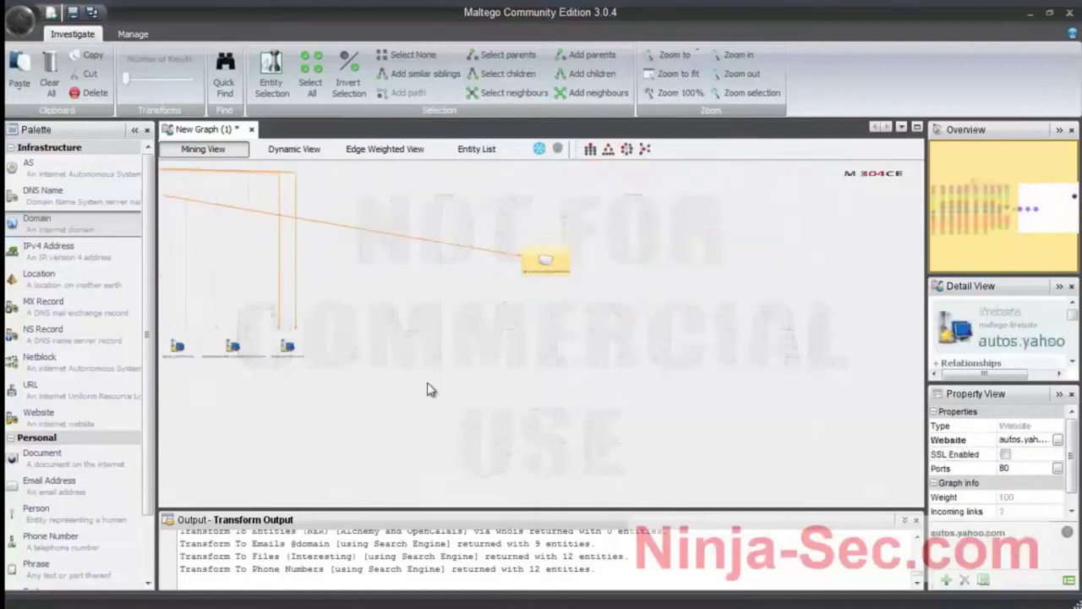
scroll(503, 380, up, 1)
scroll(422, 387, up, 4)
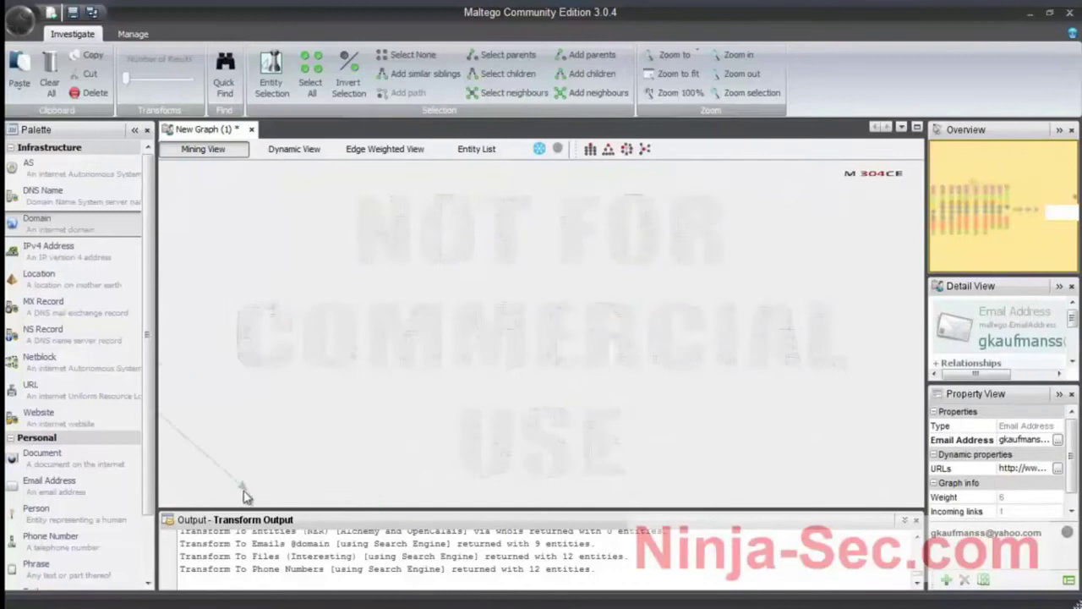
click(289, 489)
drag(592, 543, 196, 545)
Step: Add an Affiliation - Twitter entity to the empty part of the graph and view its properties without changing them
scroll(93, 461, down, 3)
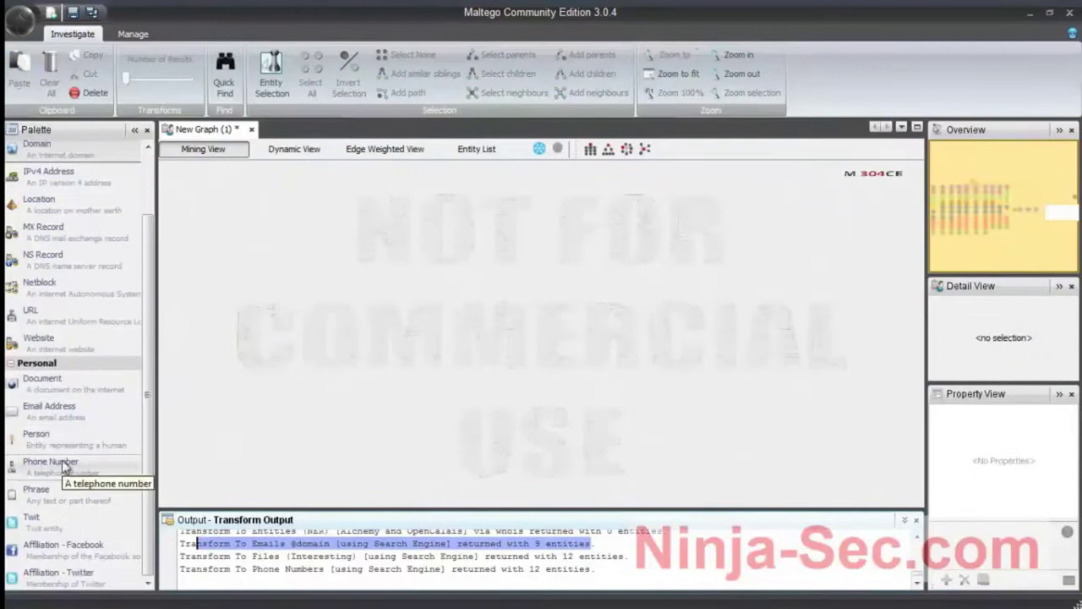
drag(51, 574, 530, 357)
double_click(527, 362)
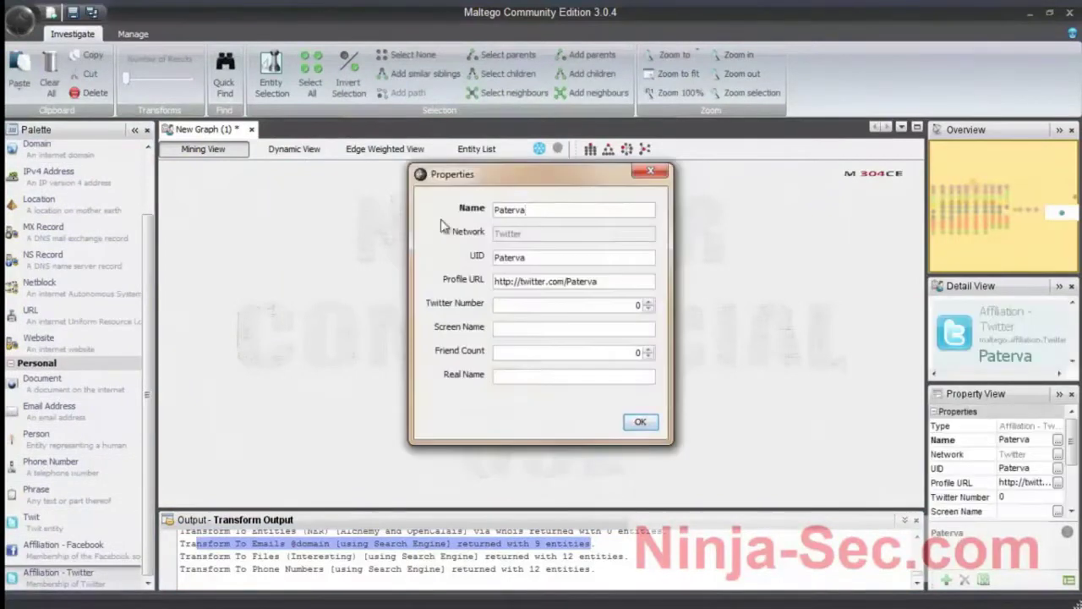
click(648, 172)
Step: Run all transforms on the Twitter affiliation entity, accepting the toTwitPicImages and toTwitterProfileImage disclaimers, and dismiss the errors
right_click(524, 346)
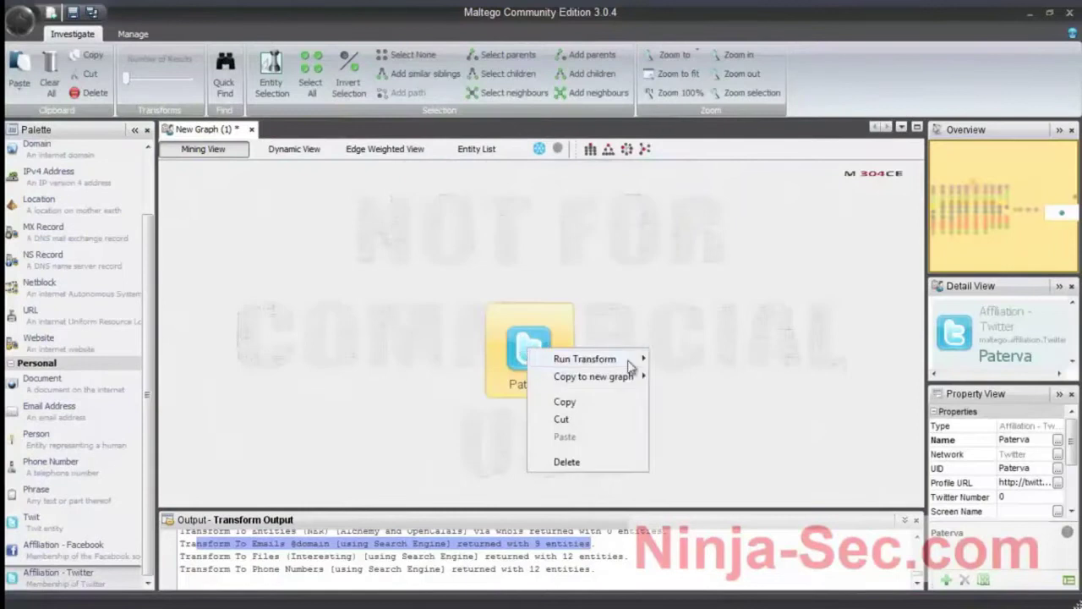
mouse_move(630, 366)
mouse_move(692, 365)
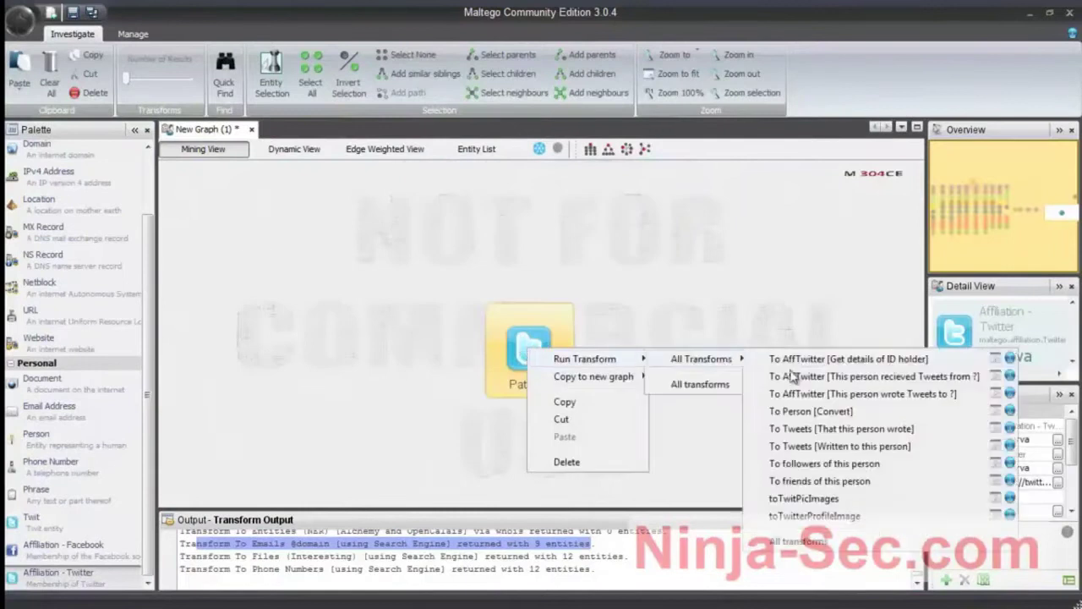
click(799, 540)
click(487, 354)
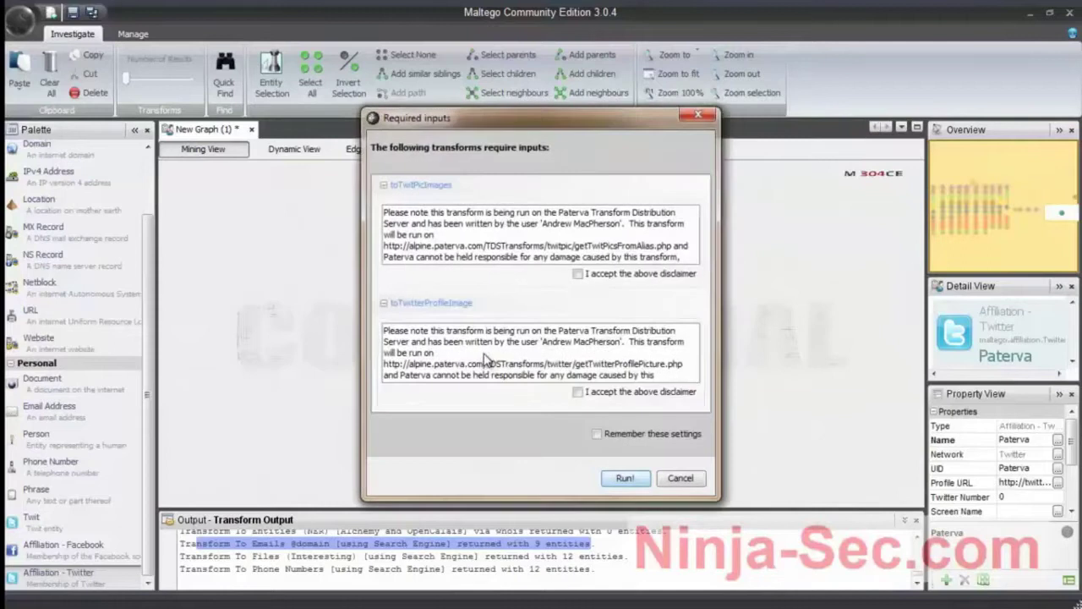
click(605, 276)
click(625, 478)
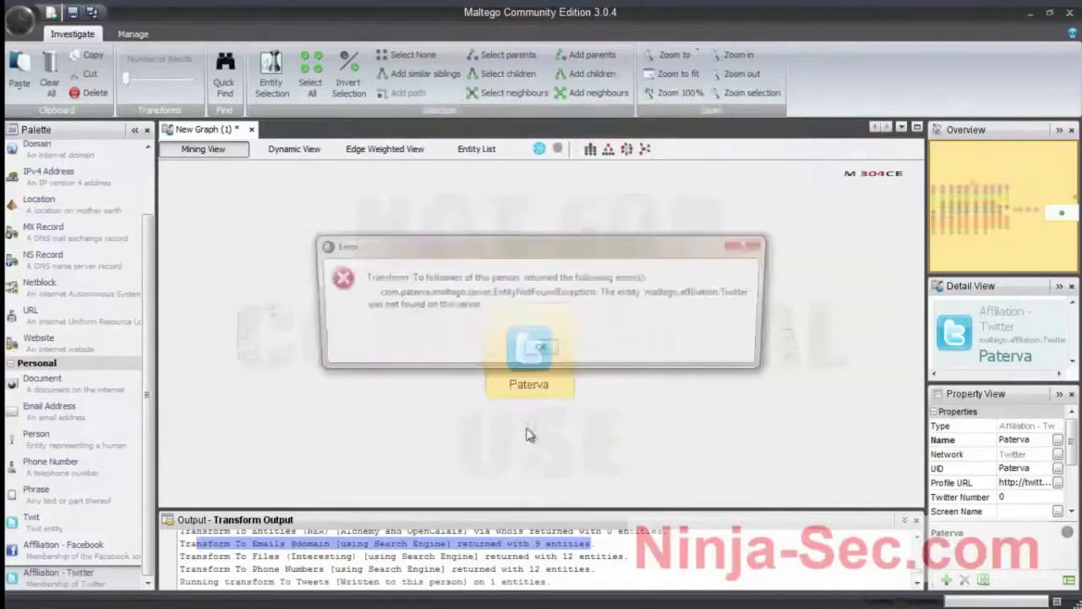
click(541, 352)
click(543, 355)
click(543, 353)
click(543, 353)
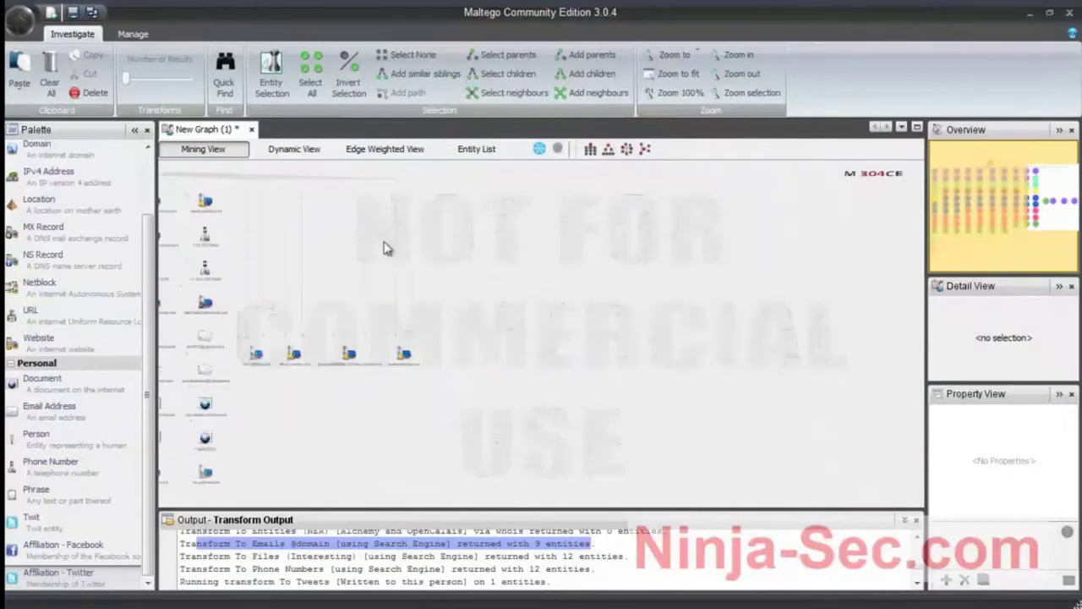
Step: Switch the graph to Dynamic View and examine the documents, email addresses, phone numbers and websites linked to yahoo.com
click(296, 150)
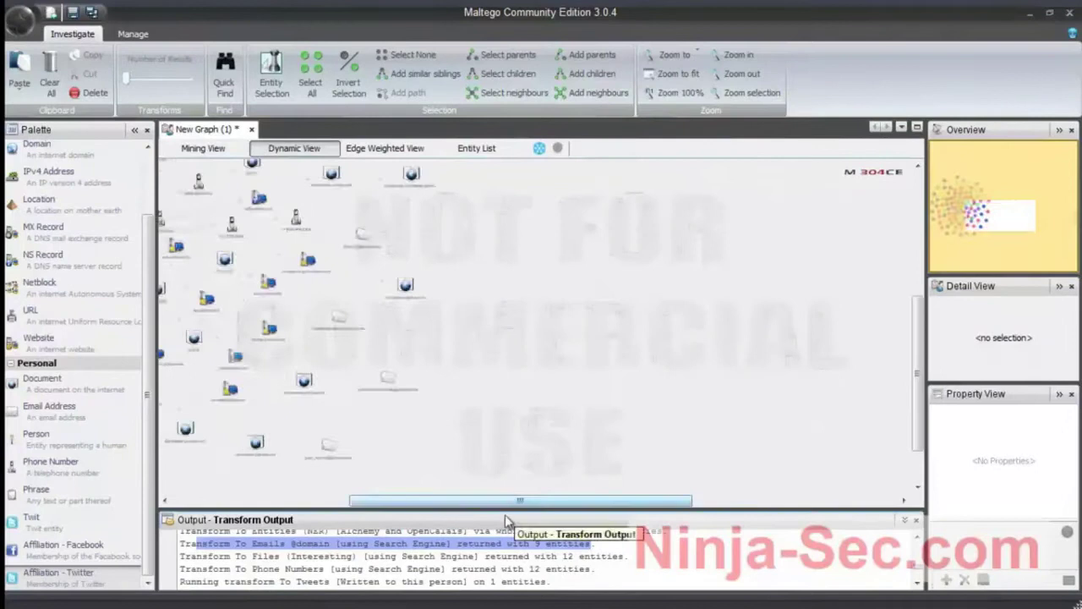
drag(514, 500, 326, 499)
scroll(375, 461, down, 3)
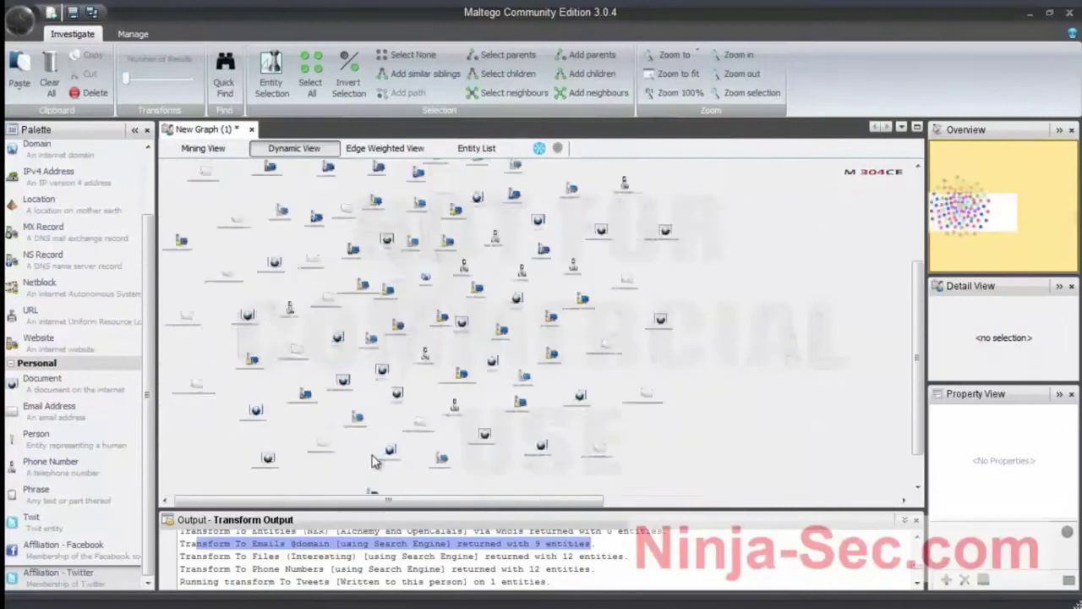
scroll(375, 461, up, 2)
scroll(398, 460, up, 1)
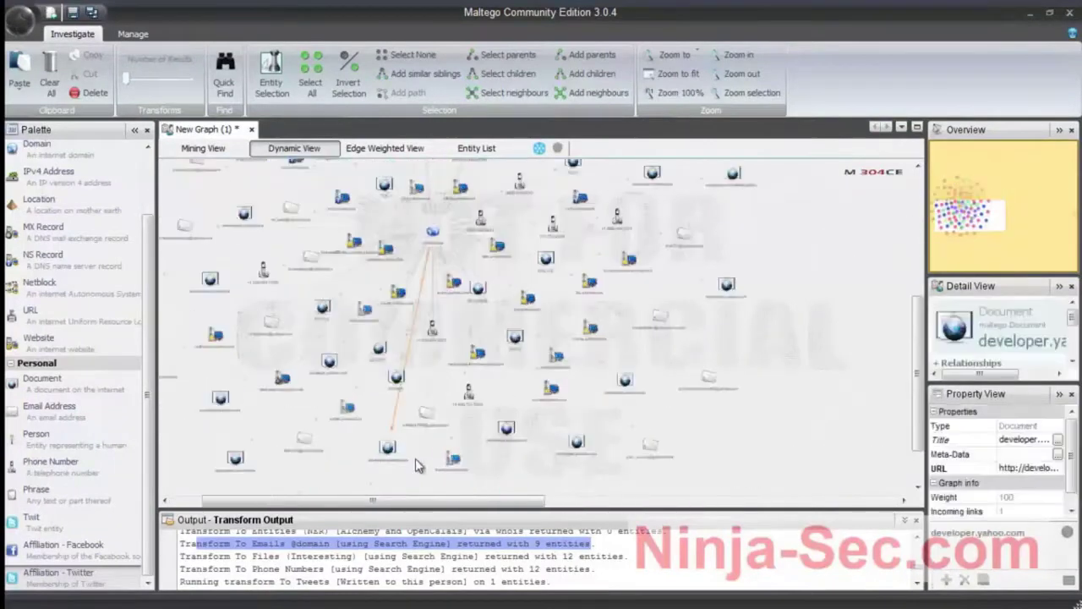
scroll(575, 457, up, 5)
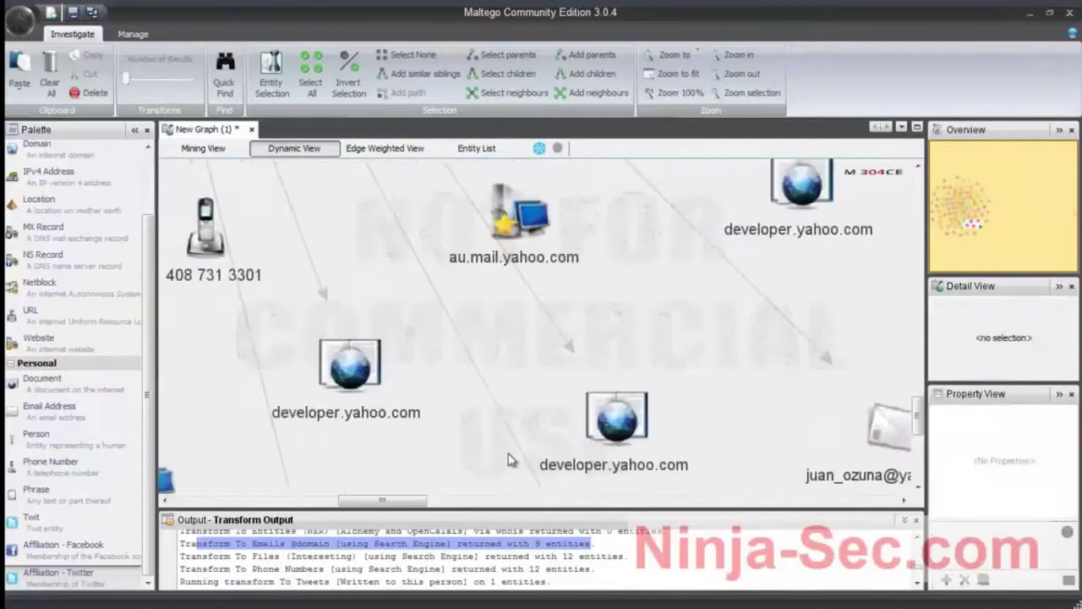
click(402, 385)
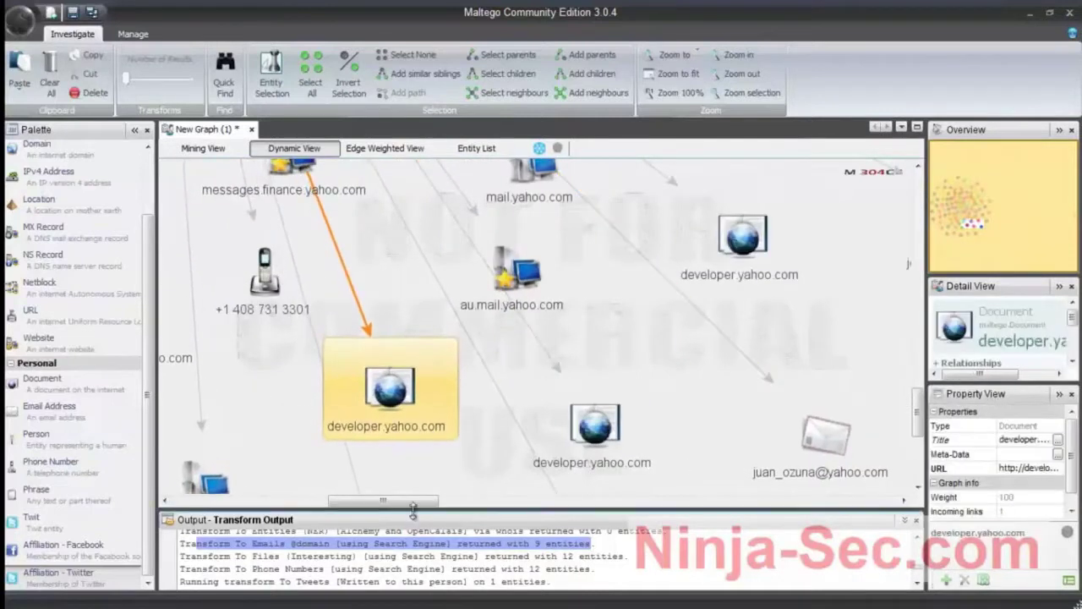
drag(404, 508, 210, 506)
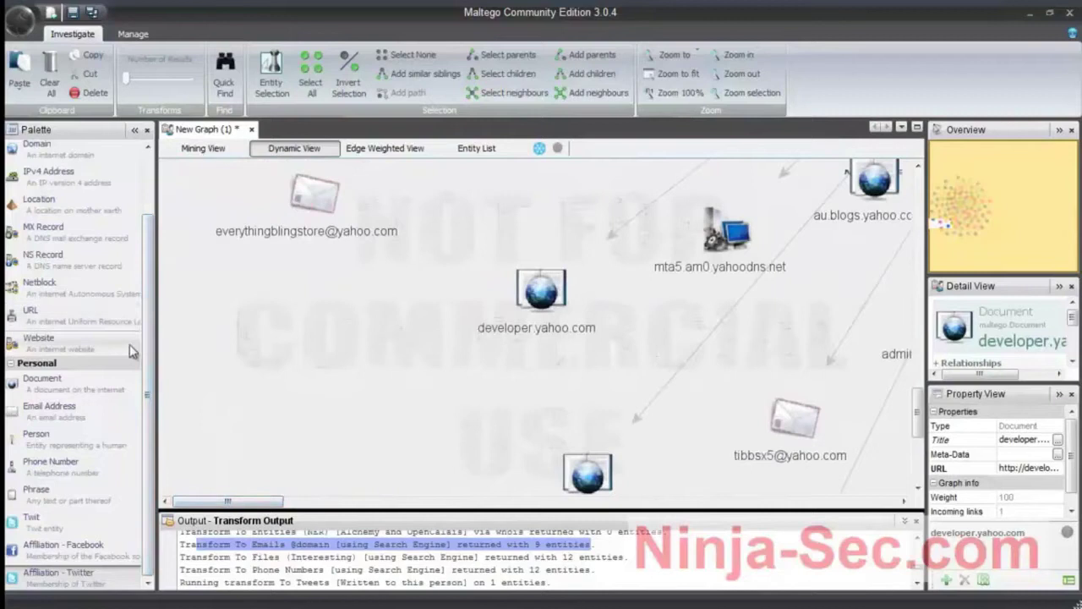
Step: Add a Phone Number entity to the graph
drag(147, 423, 147, 429)
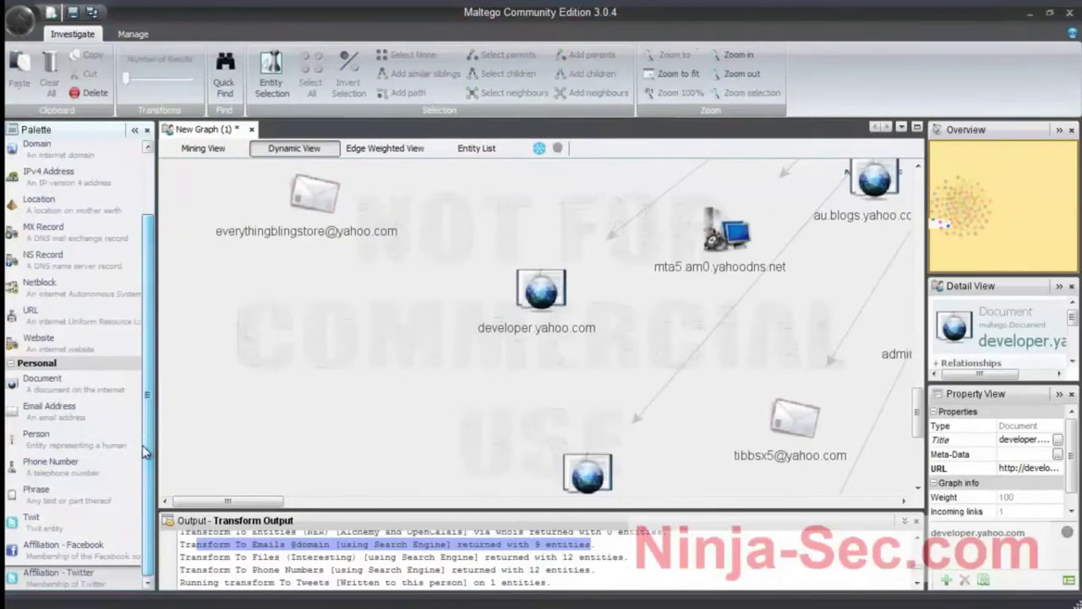
drag(69, 469, 330, 320)
Step: Run all transforms on the linked phone number entity near messages.finance.yahoo.com and dismiss the errors
drag(263, 501, 422, 502)
click(254, 308)
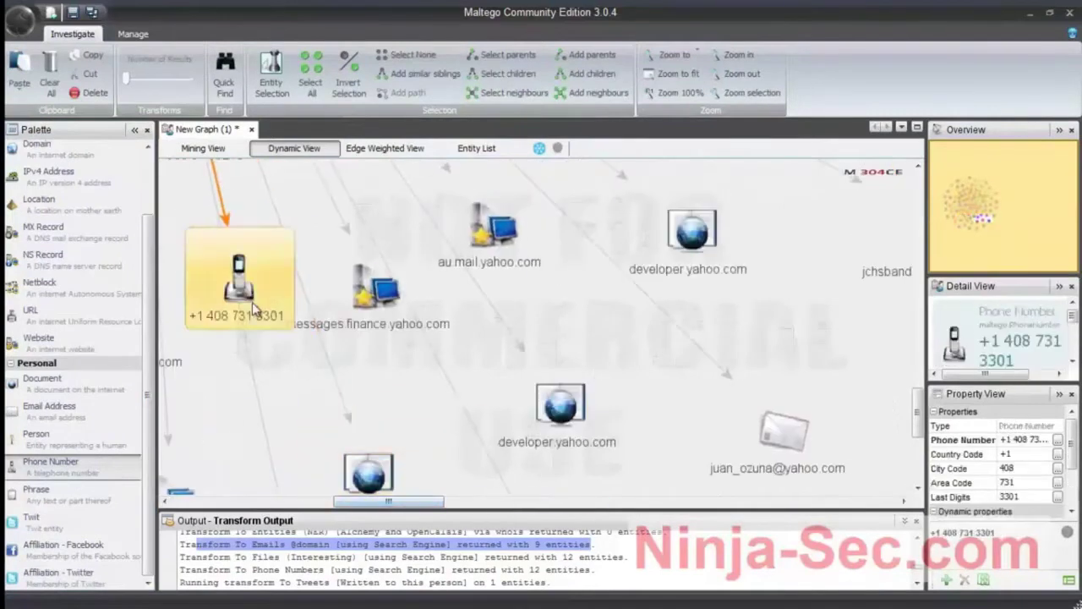
right_click(253, 309)
mouse_move(279, 318)
mouse_move(452, 320)
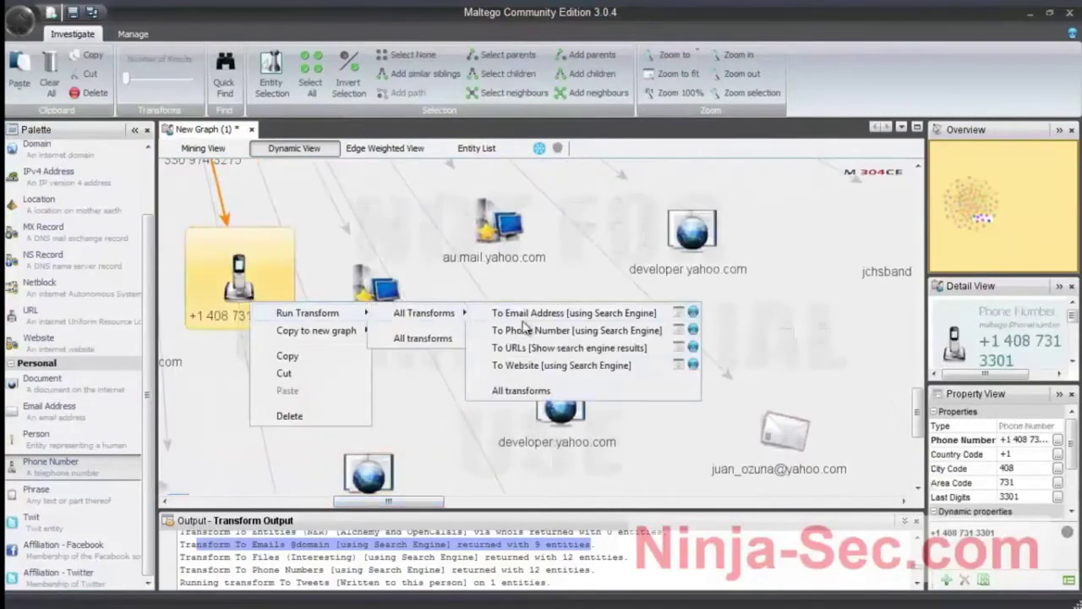
click(533, 393)
click(487, 351)
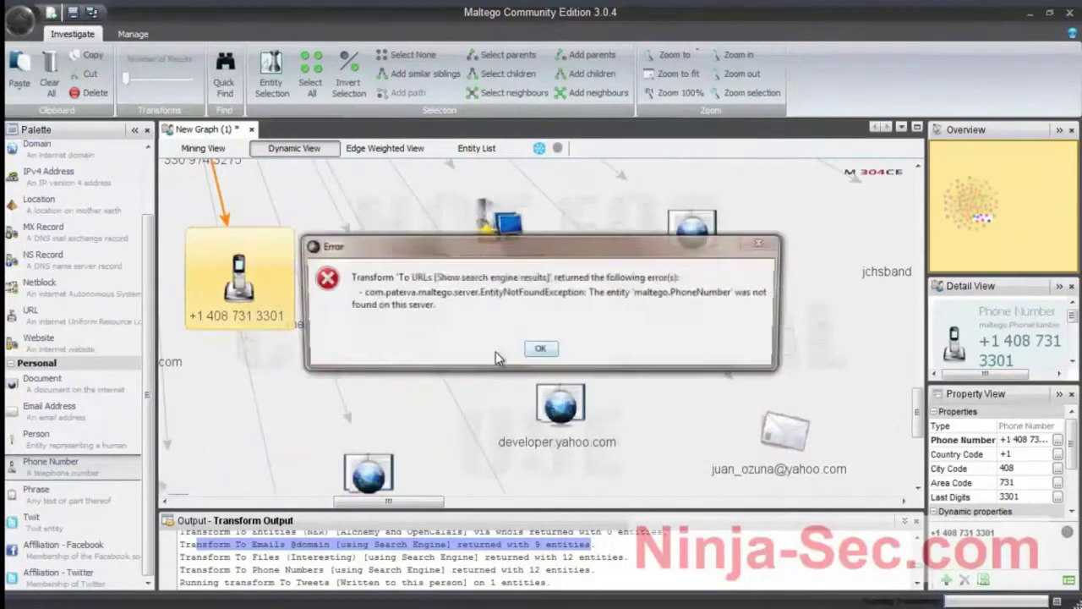
click(541, 351)
click(541, 351)
click(541, 351)
click(542, 351)
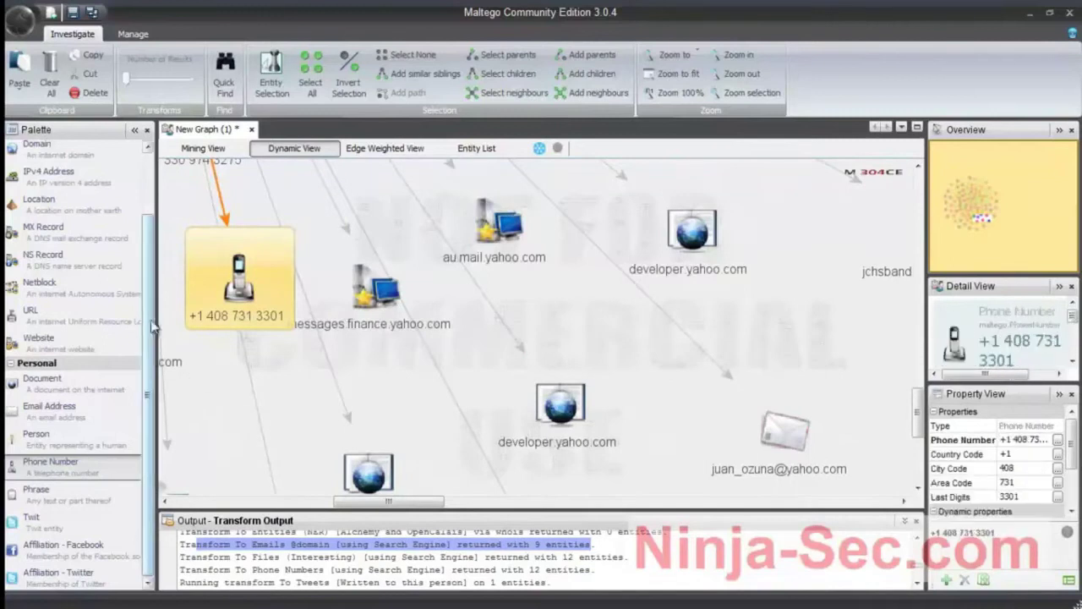
Step: Add an Email Address entity to the graph
drag(64, 416, 594, 345)
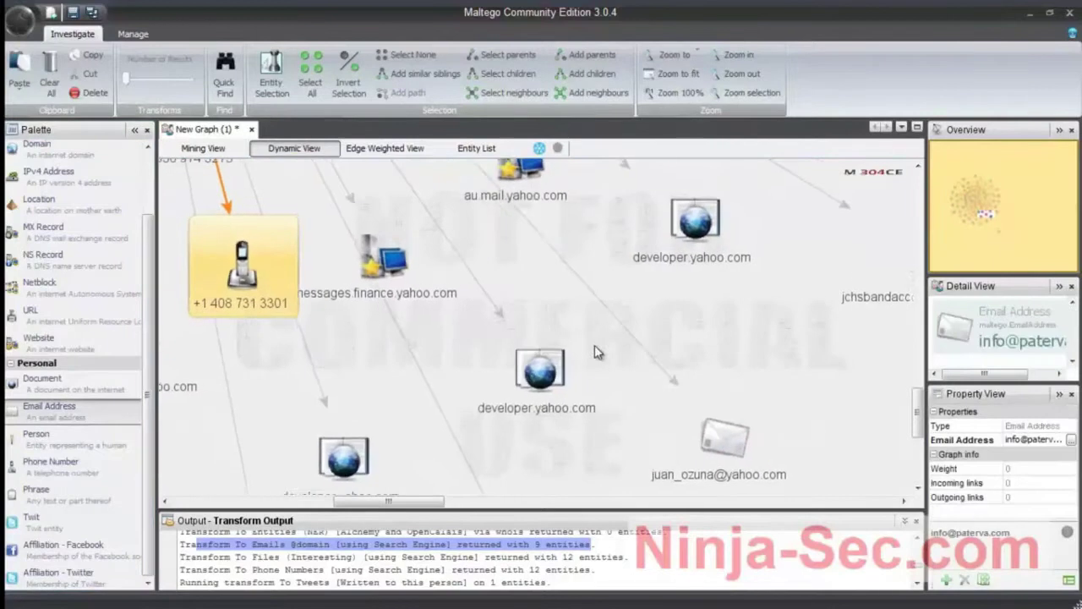
Step: Launch all transforms on the linked email address entity near the developer.yahoo.com documents
click(692, 453)
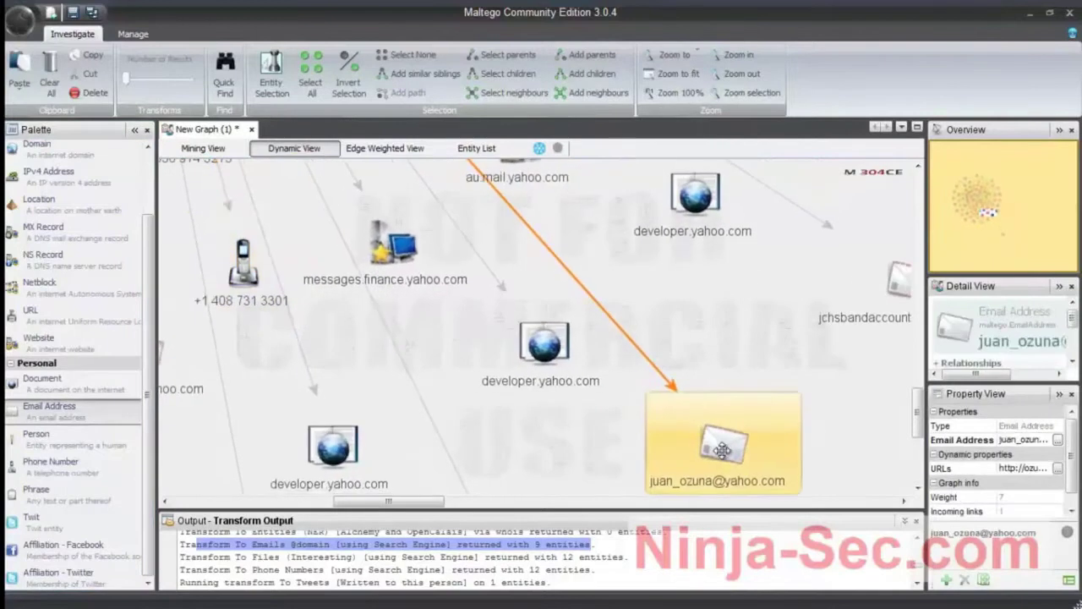
right_click(721, 451)
mouse_move(801, 466)
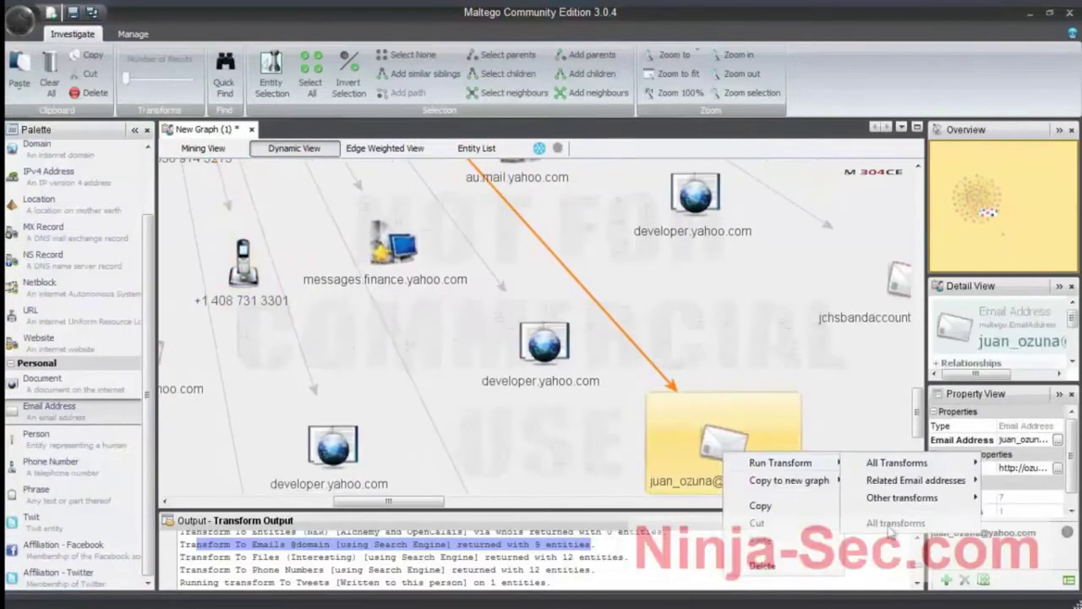
mouse_move(895, 465)
click(730, 463)
click(485, 351)
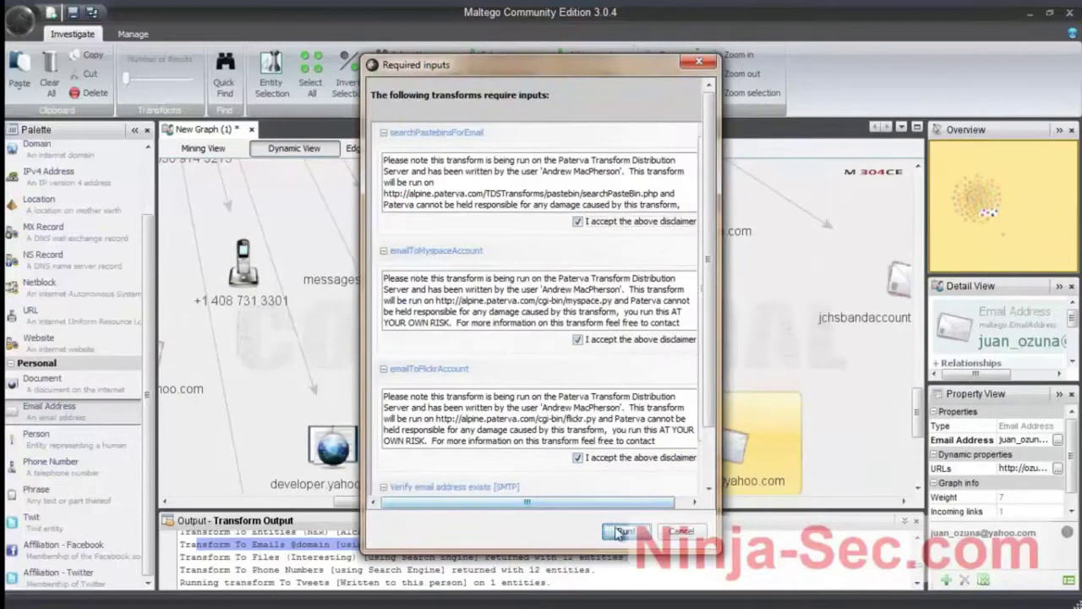
Step: Accept the required transform disclaimers, including Verify email address exists [SMTP], and run the transforms on the email address
click(625, 531)
click(540, 351)
scroll(546, 393, down, 3)
scroll(709, 468, down, 2)
click(613, 477)
click(625, 531)
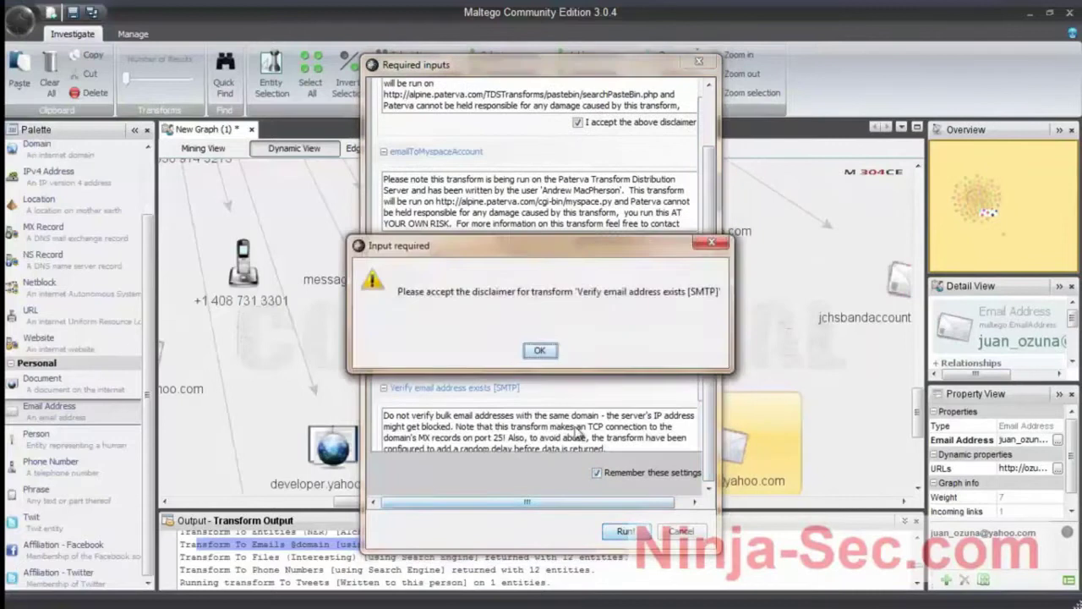
click(539, 351)
drag(706, 395, 704, 312)
scroll(582, 306, up, 1)
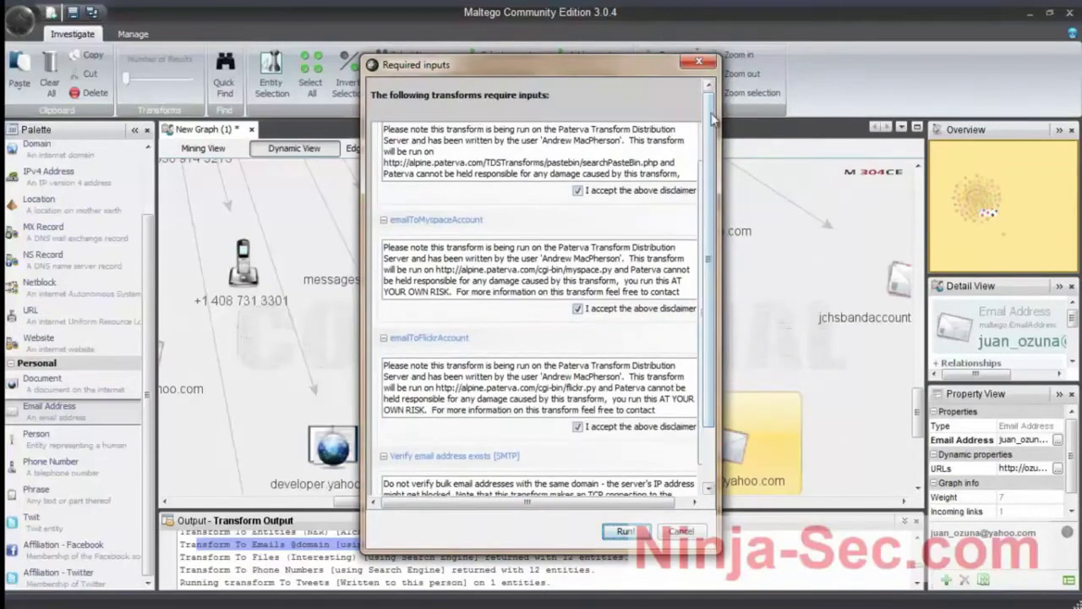
click(384, 219)
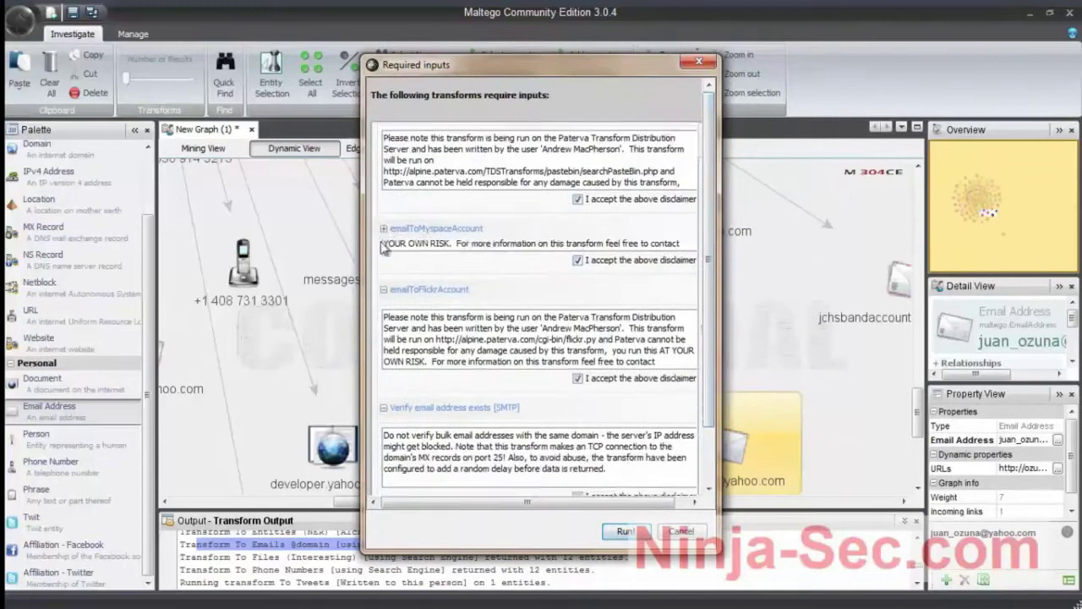
click(383, 271)
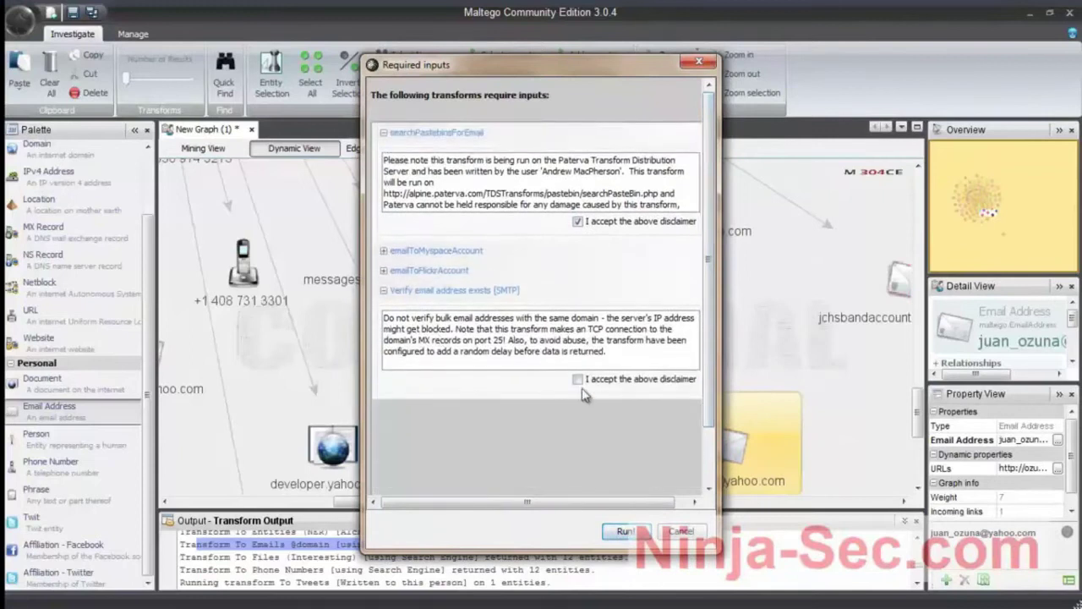
click(623, 531)
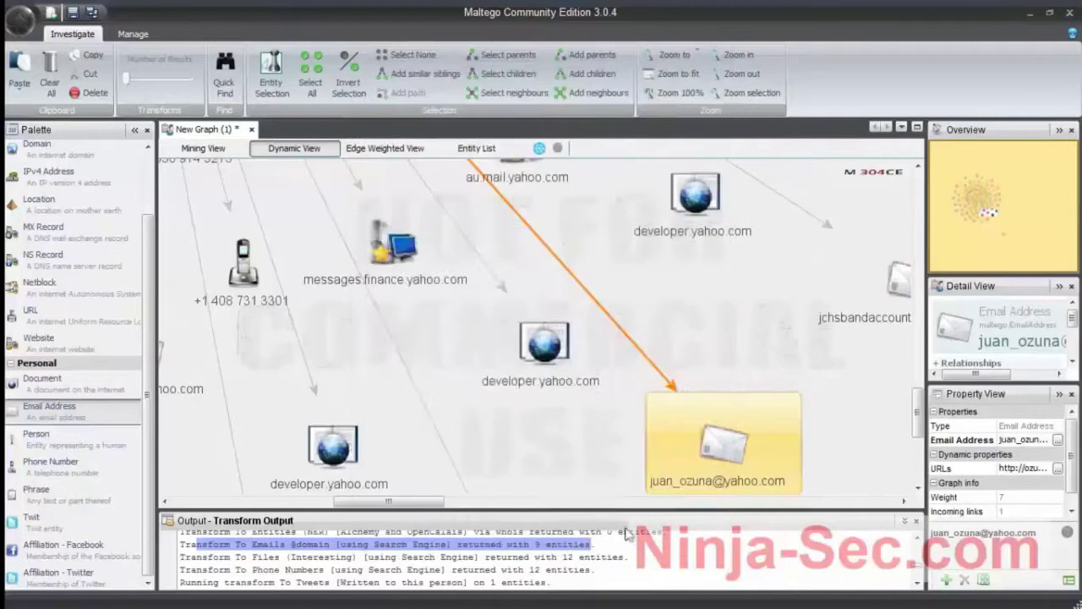
Step: Dismiss the transform error messages
click(529, 351)
click(529, 352)
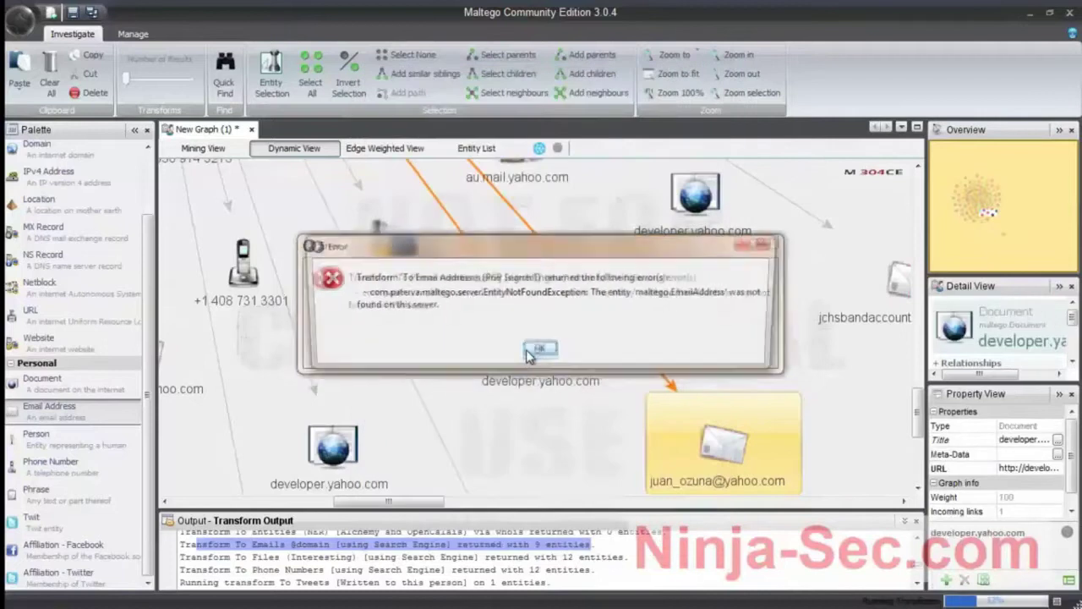
click(529, 351)
click(529, 351)
click(529, 354)
click(537, 353)
click(537, 353)
Step: Move the email address entity into open space, away from the yahoo.com cluster
drag(917, 406, 918, 447)
drag(438, 499, 508, 499)
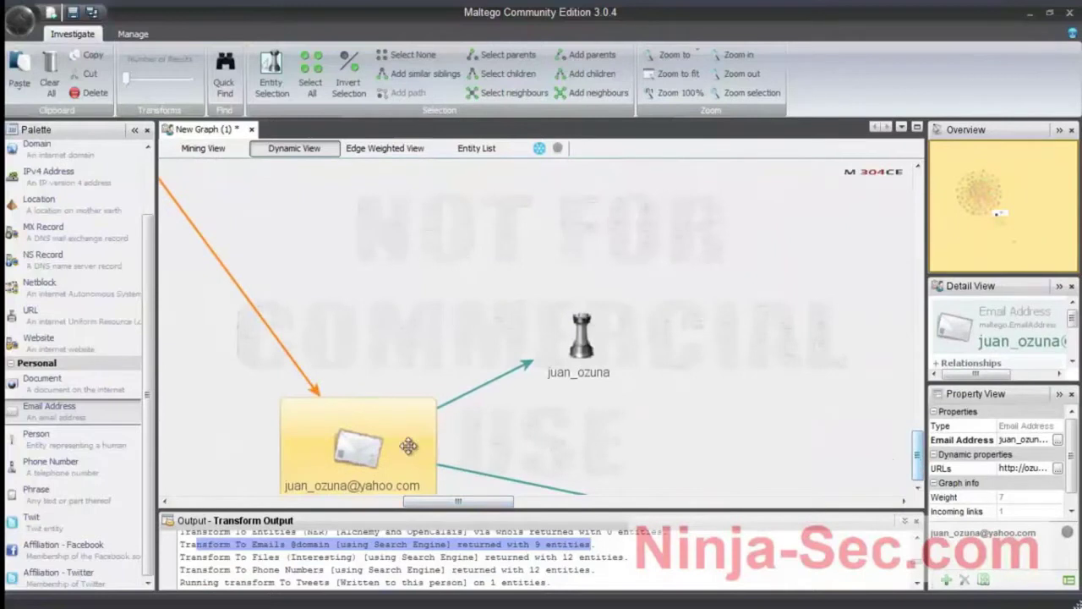
drag(384, 448, 496, 189)
Step: Inspect the Flickr account and nearest alias linked to the email address, and read the alias's source details
click(362, 442)
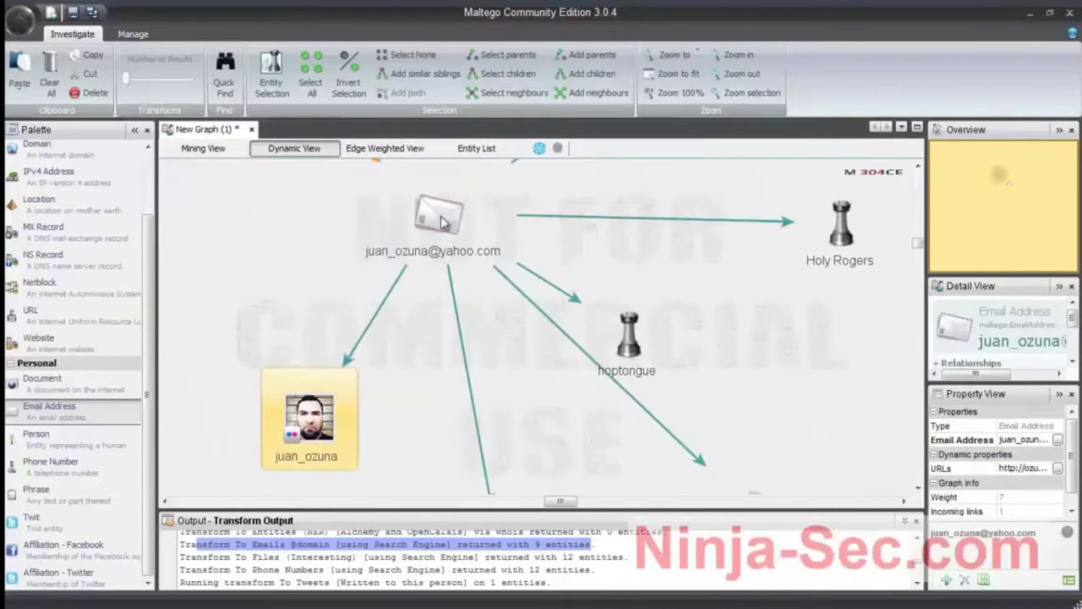
mouse_move(365, 229)
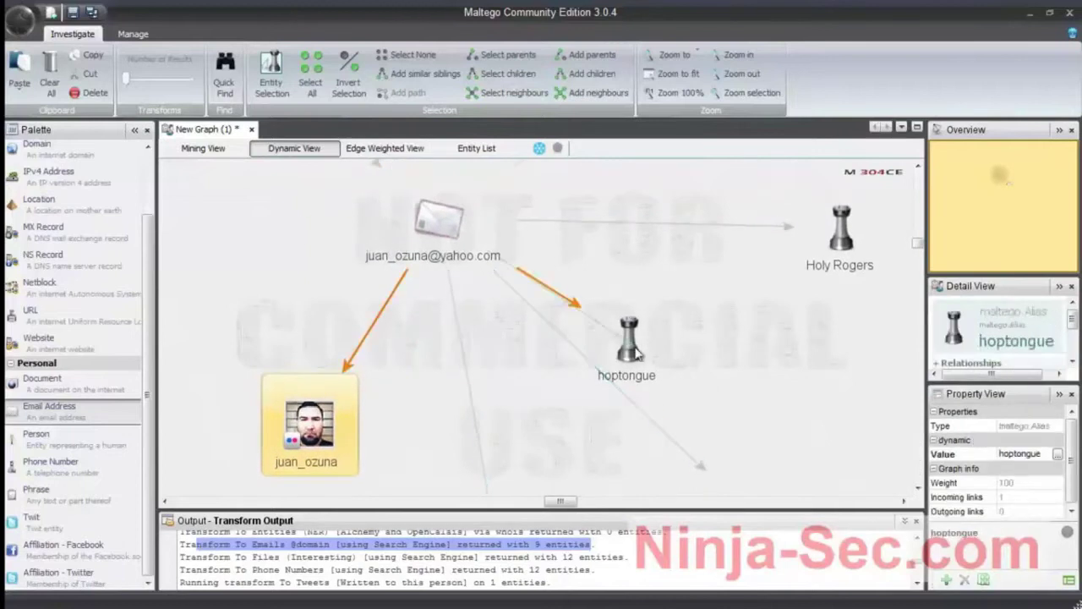
click(636, 354)
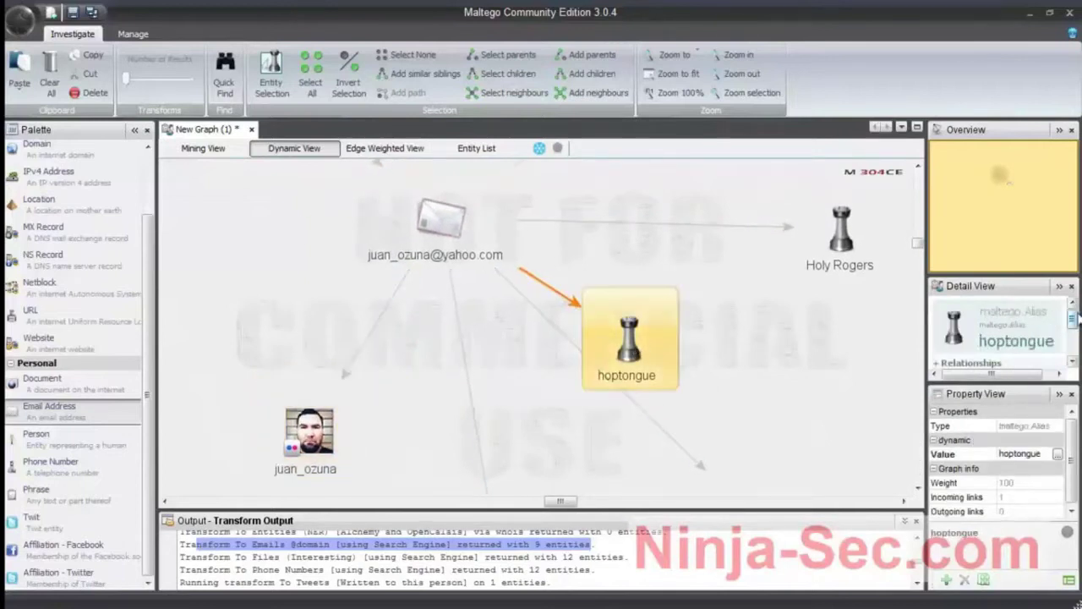
drag(1075, 314, 1075, 347)
drag(1008, 374, 941, 374)
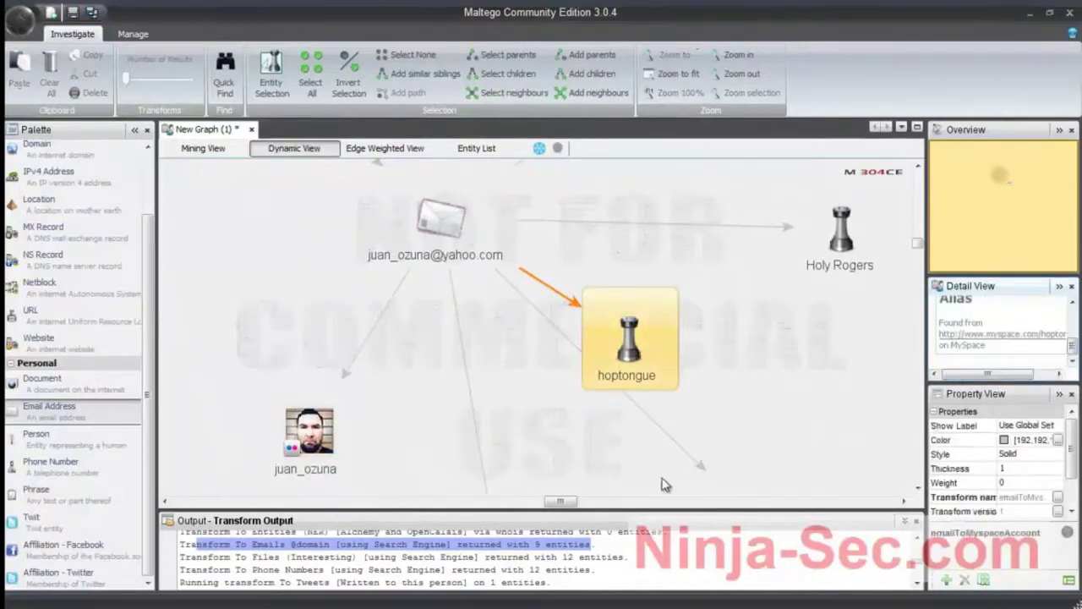
Step: Examine the remaining aliases and profile linked to the email address, and return to the yahoo.com cluster
drag(569, 504, 585, 504)
click(503, 236)
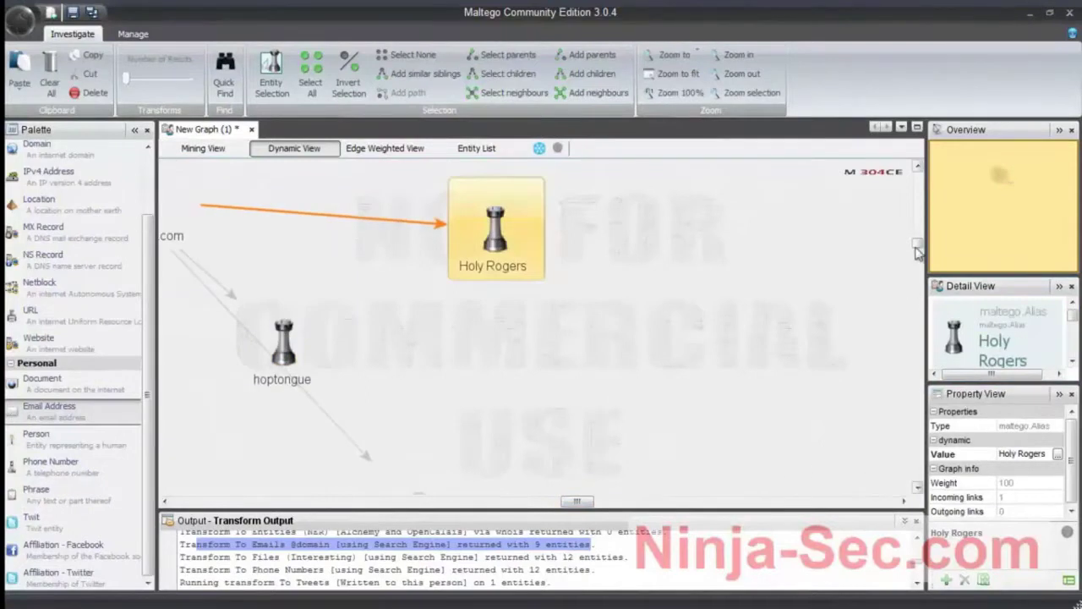
drag(918, 243, 919, 258)
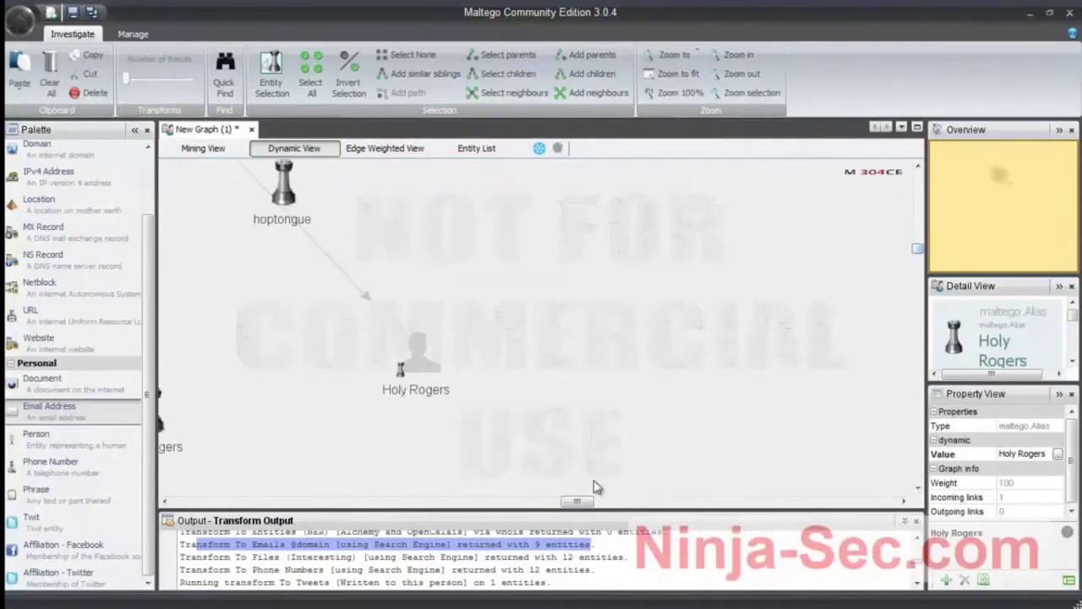
drag(582, 504, 560, 502)
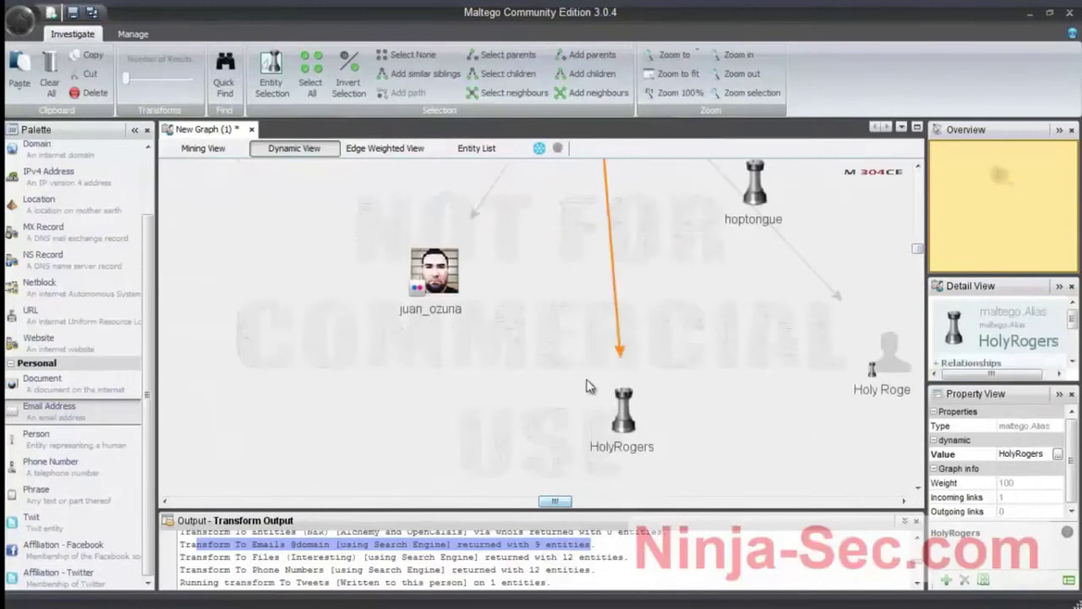
scroll(550, 322, up, 2)
scroll(550, 320, down, 4)
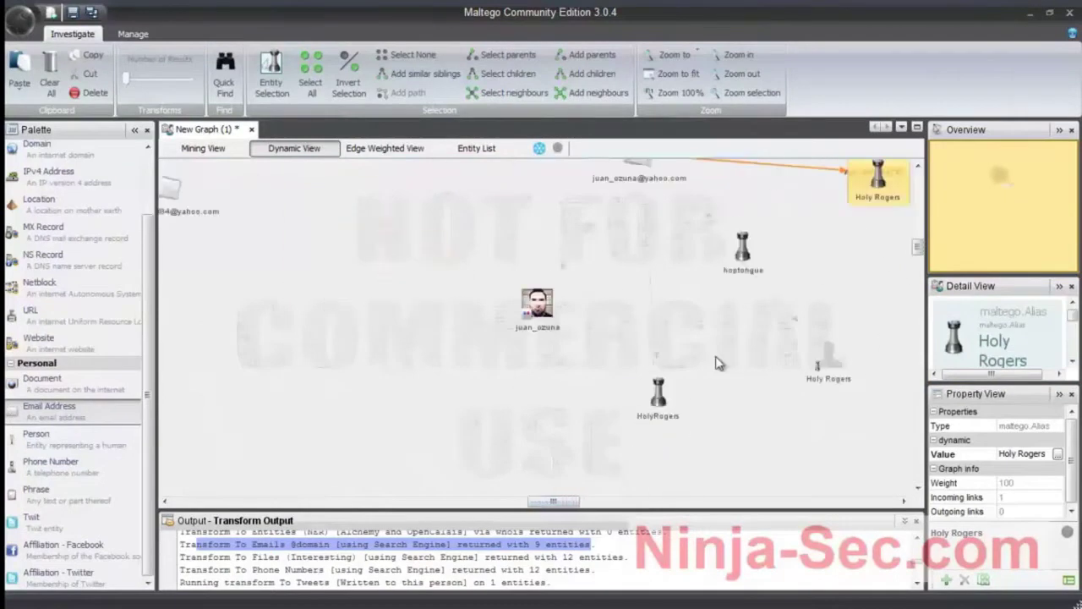
scroll(716, 362, down, 2)
drag(918, 247, 925, 207)
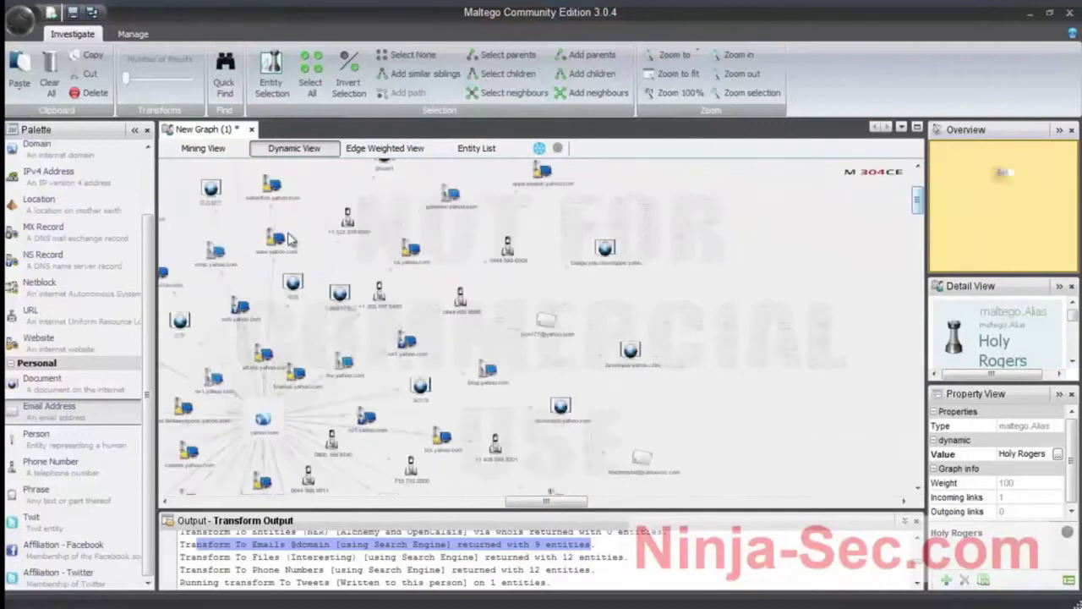
Step: Review the Infrastructure and Personal entity types available for the graph
drag(148, 383, 131, 448)
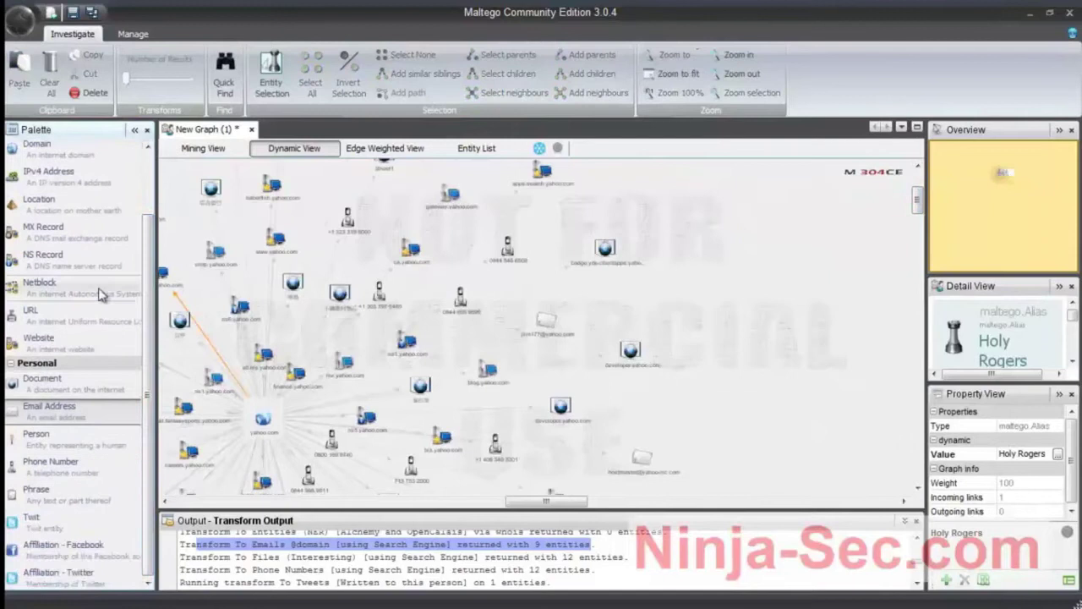
drag(147, 246, 153, 182)
scroll(145, 224, down, 3)
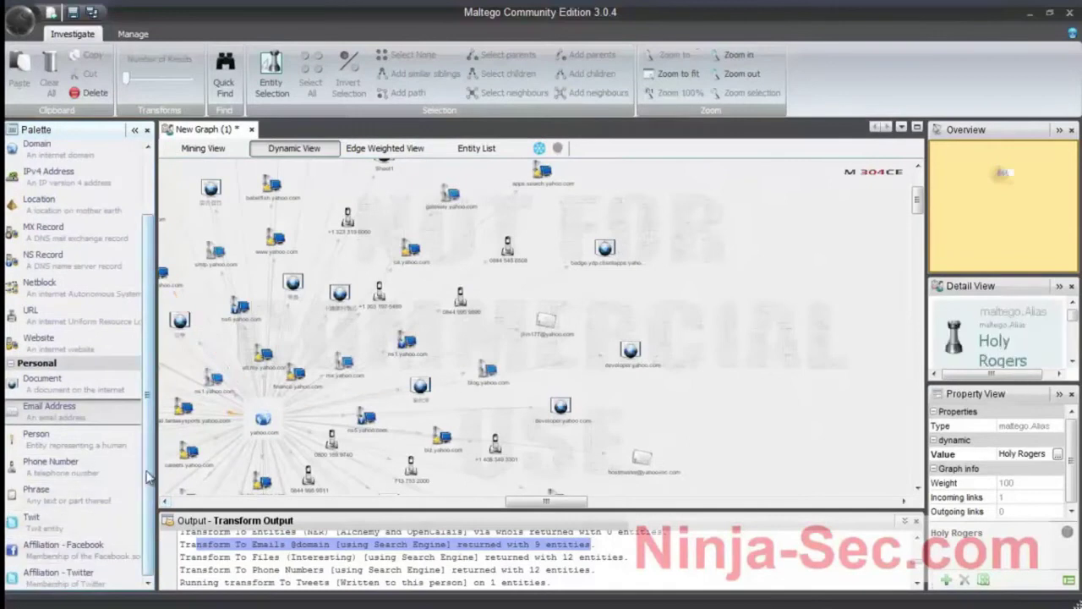
scroll(53, 435, up, 3)
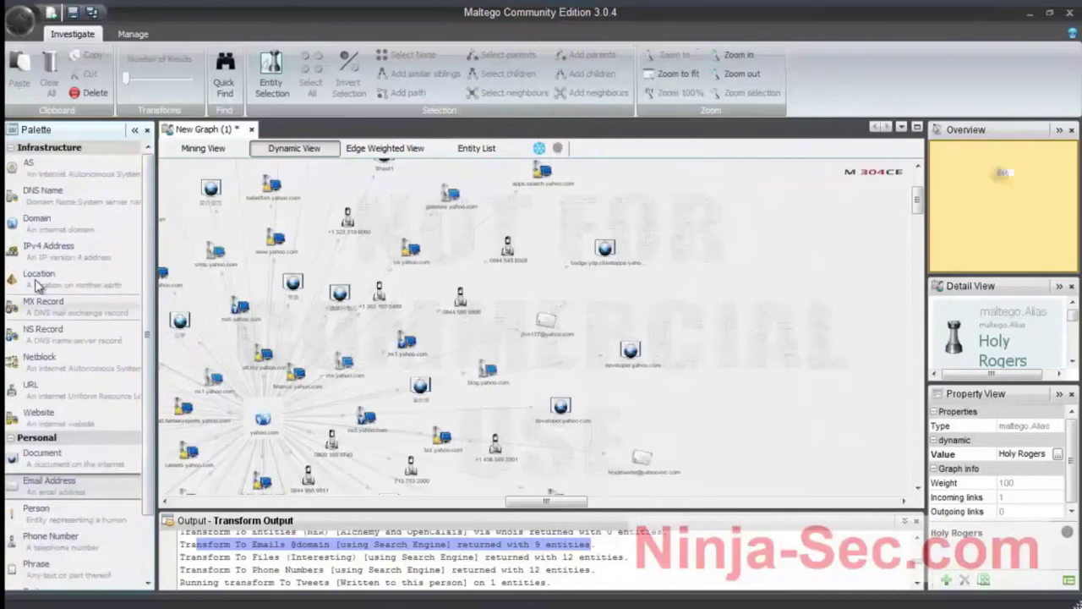